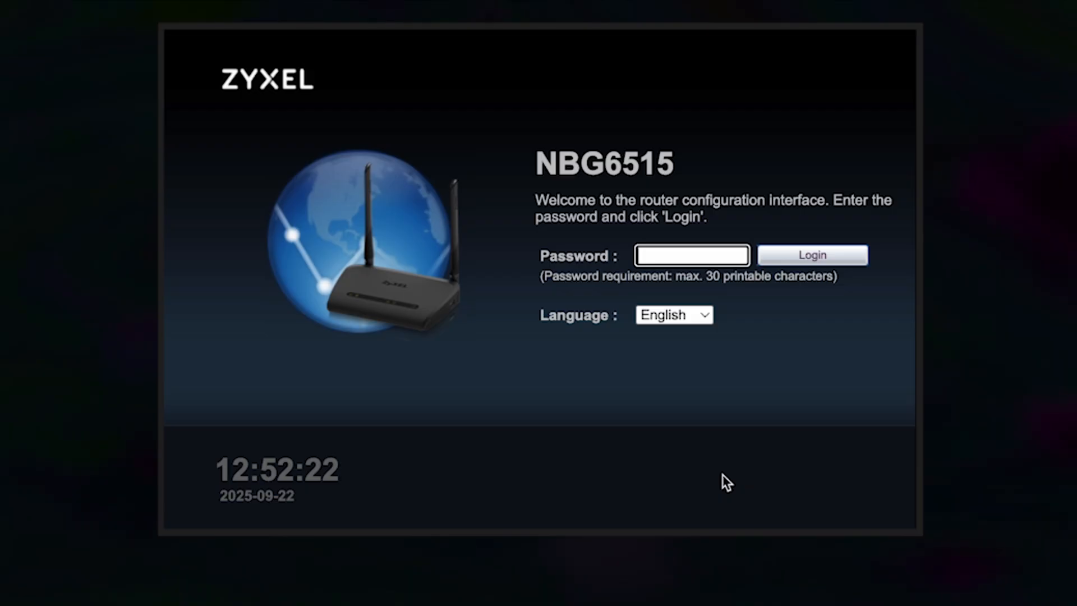
# Keep English as the language, enter the default password, check it with the eye icon, and log in.
pyautogui.click(699, 314)
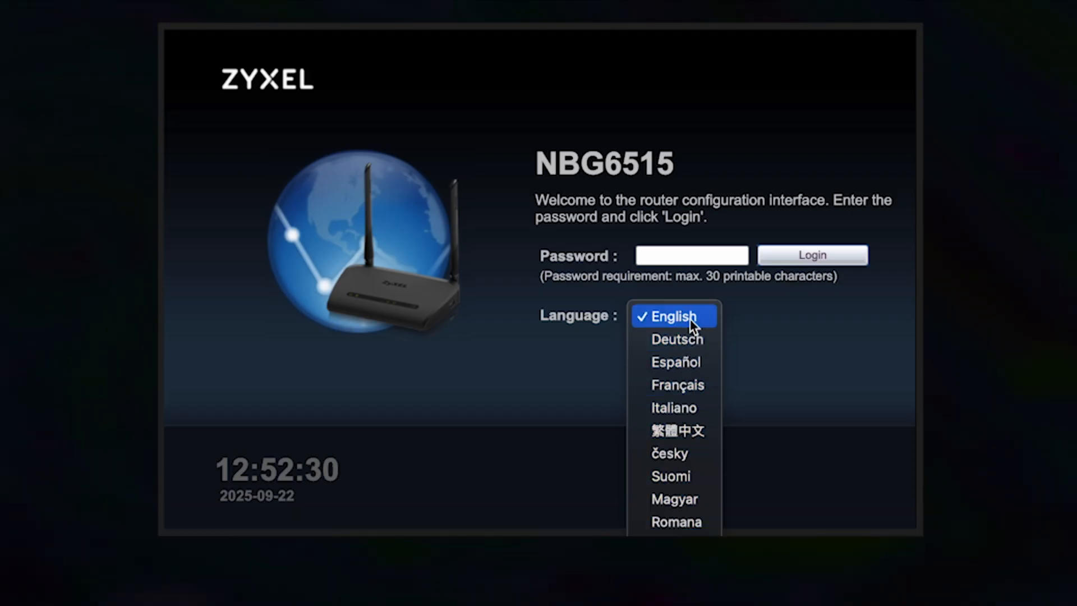
pyautogui.click(690, 316)
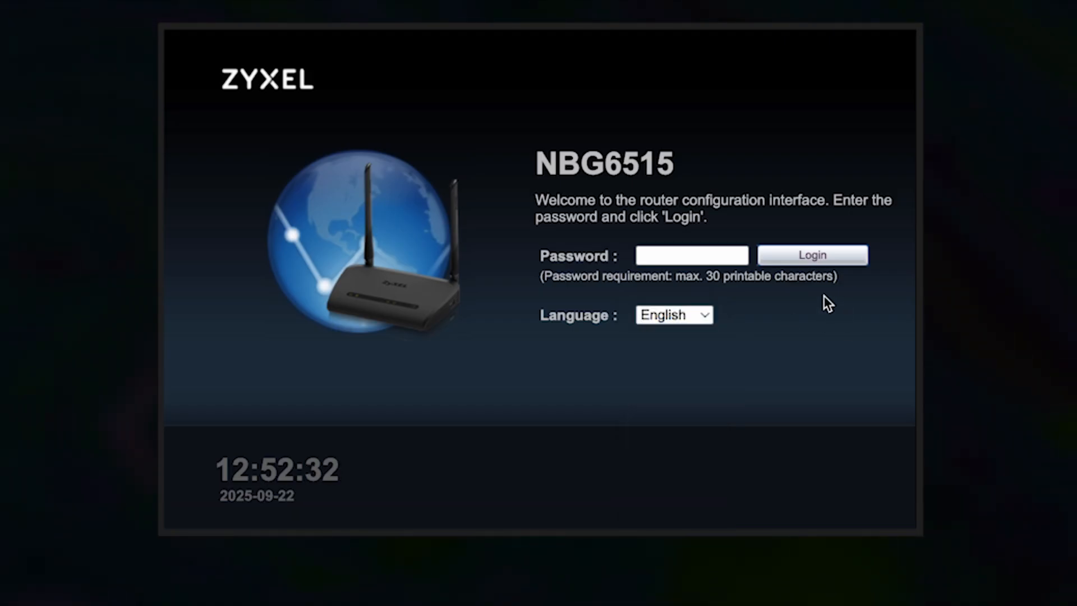
pyautogui.click(706, 255)
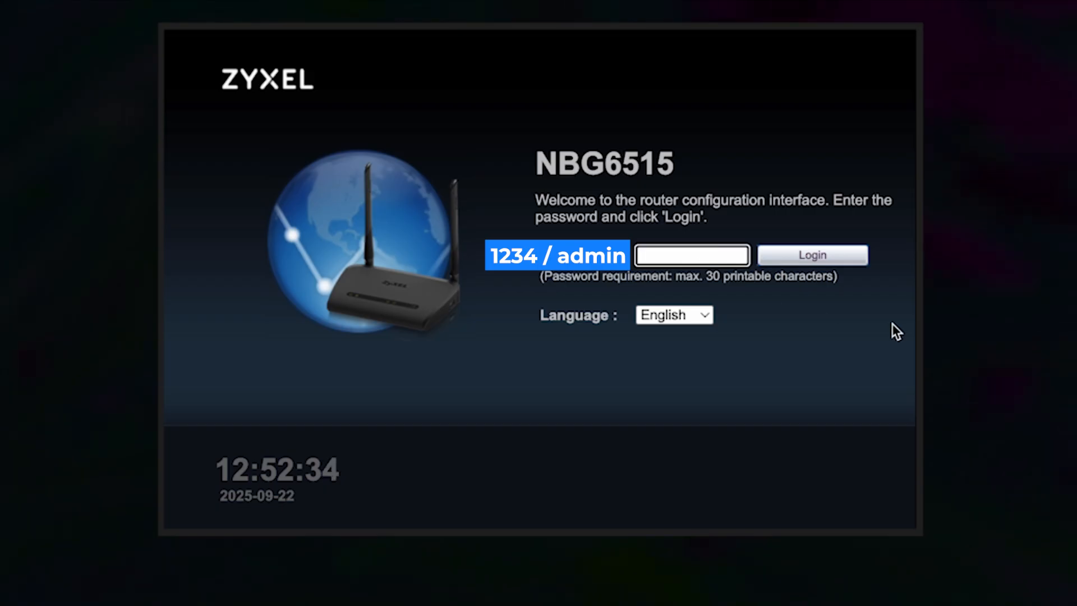
pyautogui.write('1234')
pyautogui.click(735, 257)
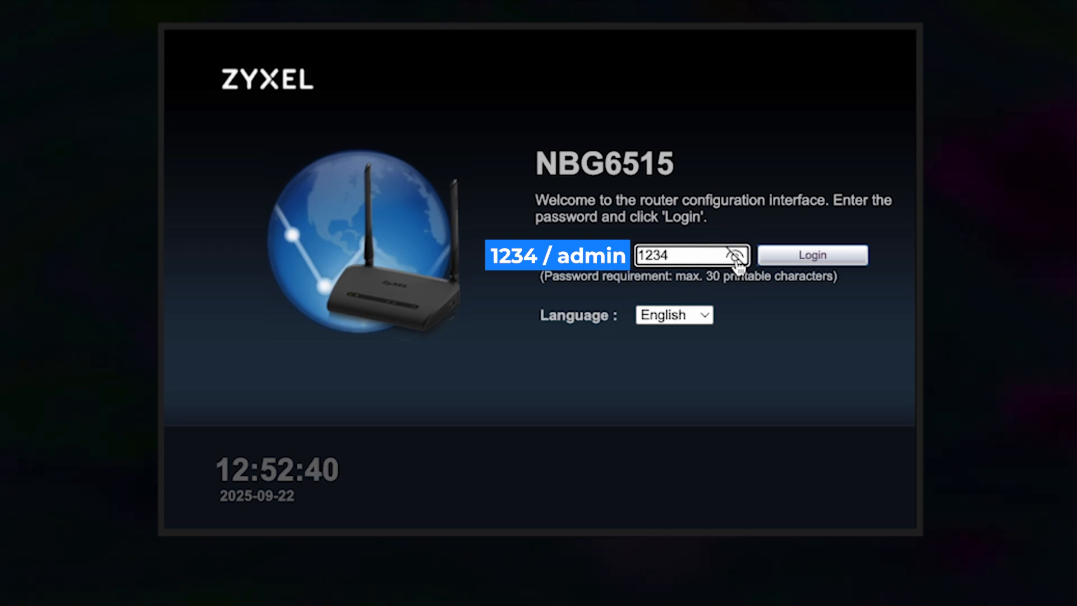
pyautogui.click(735, 257)
pyautogui.click(797, 262)
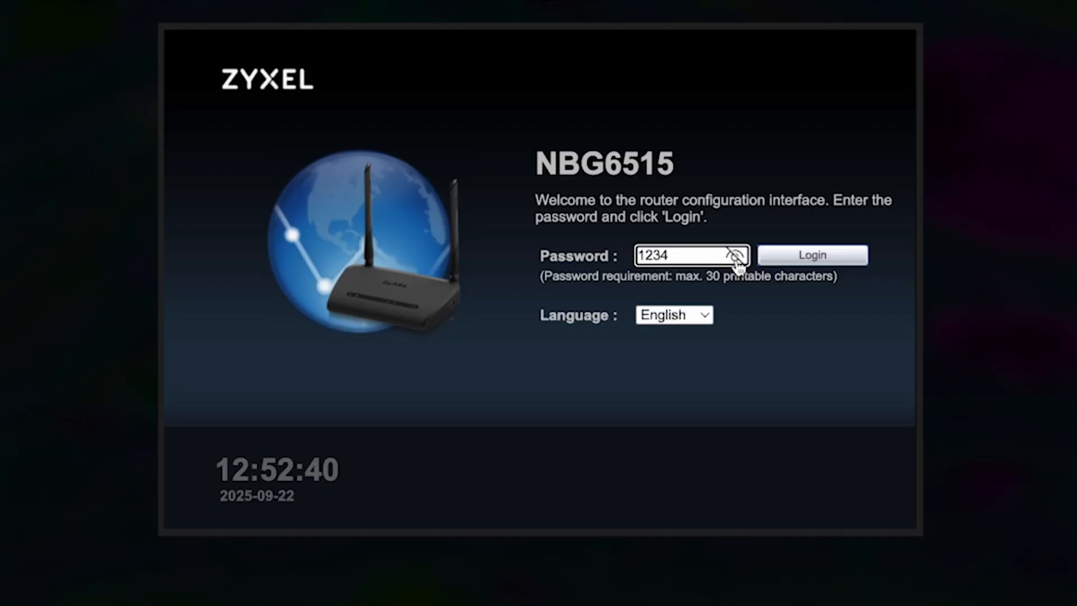
pyautogui.click(736, 257)
pyautogui.click(797, 263)
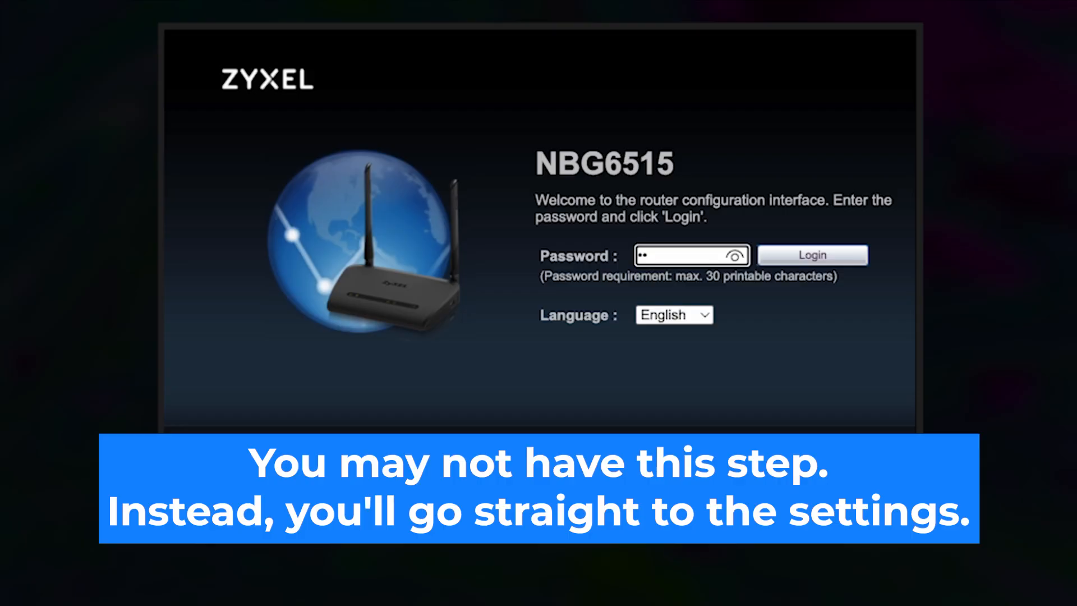
# Complete the default password, verify it with the eye icon, and log in to reach the password-change screen.
pyautogui.write('34')
pyautogui.click(734, 256)
pyautogui.click(735, 255)
pyautogui.click(794, 256)
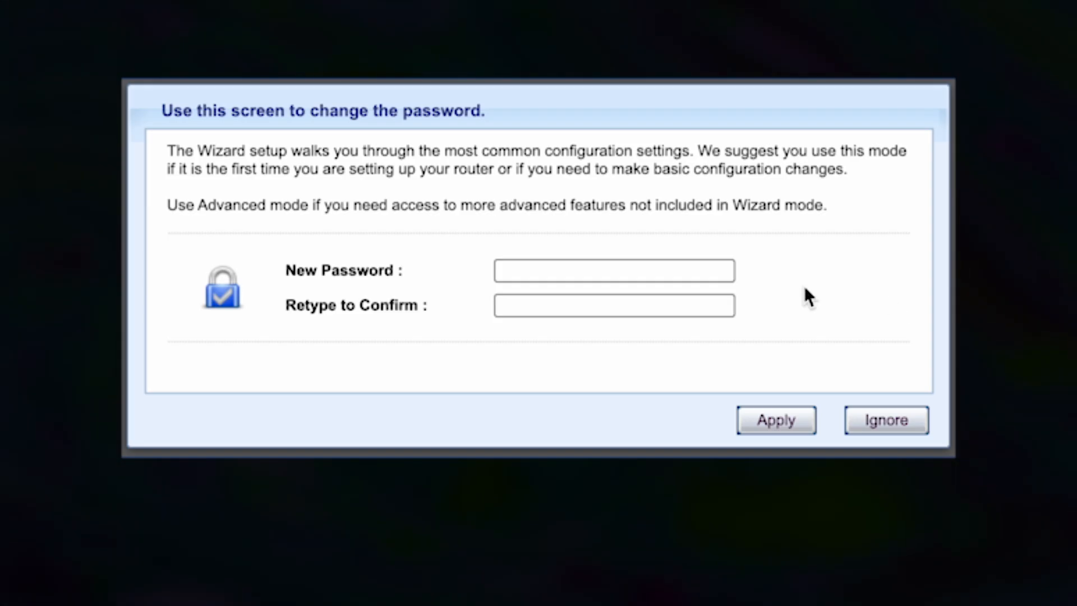
# Enter the new admin password in both fields, check the confirmation, and apply it.
pyautogui.click(583, 271)
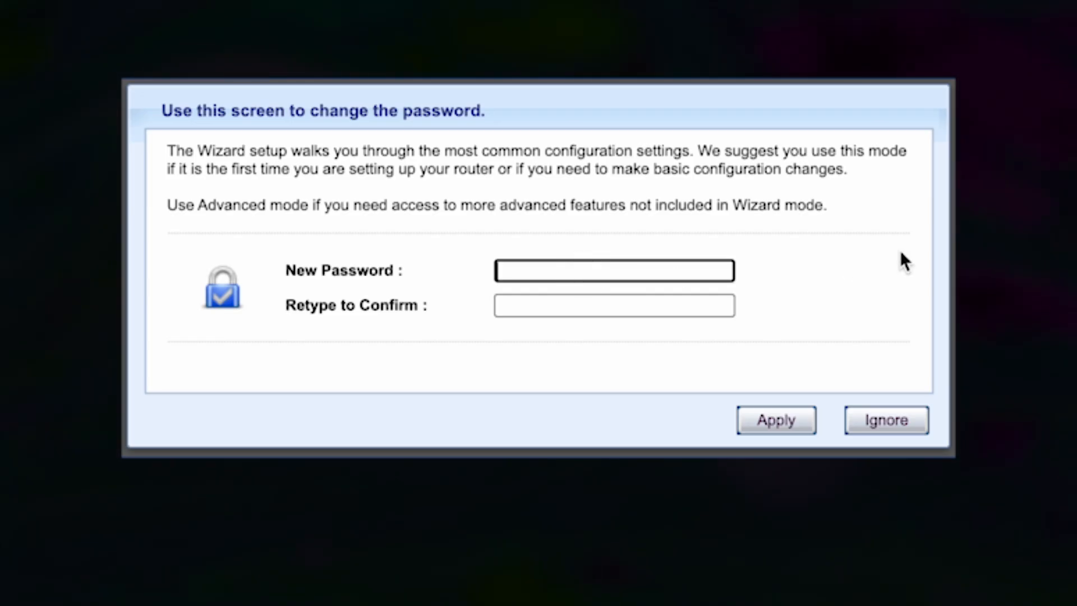
pyautogui.write('•••••••••')
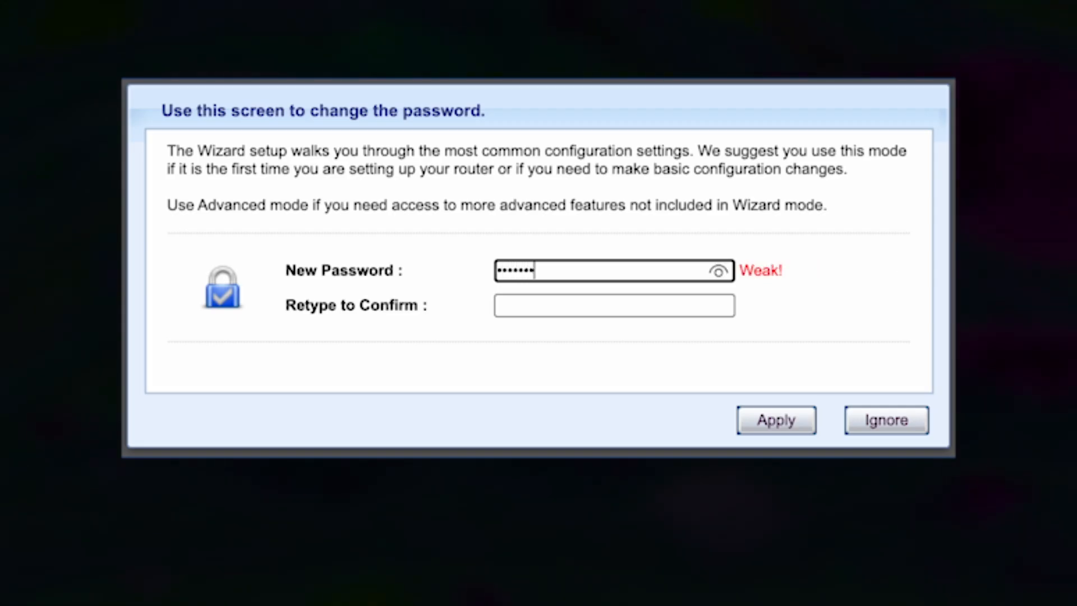
pyautogui.click(676, 308)
pyautogui.write('•••••••••')
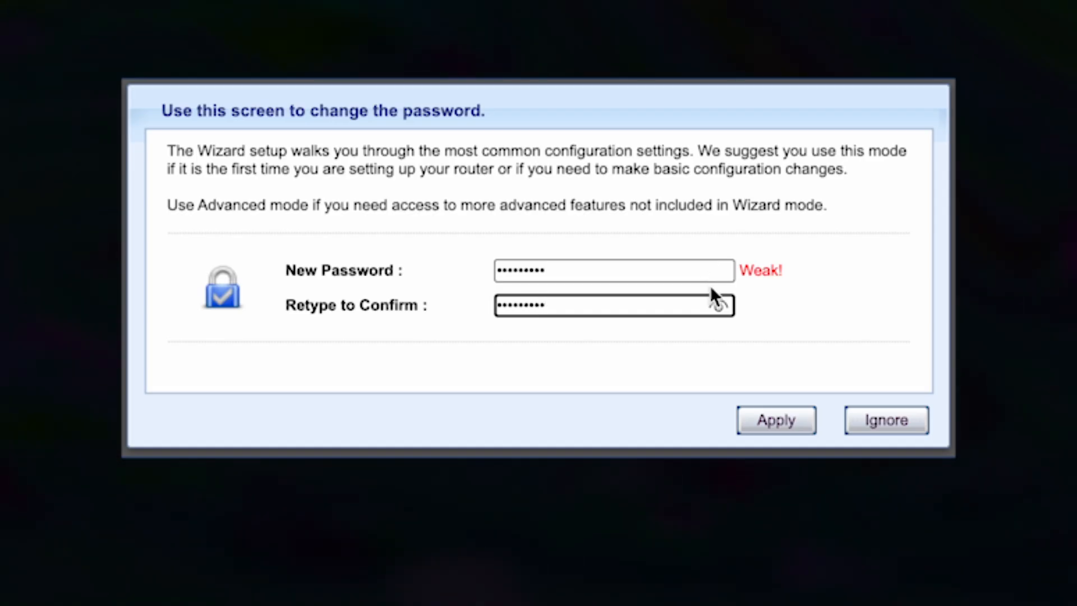
pyautogui.click(717, 307)
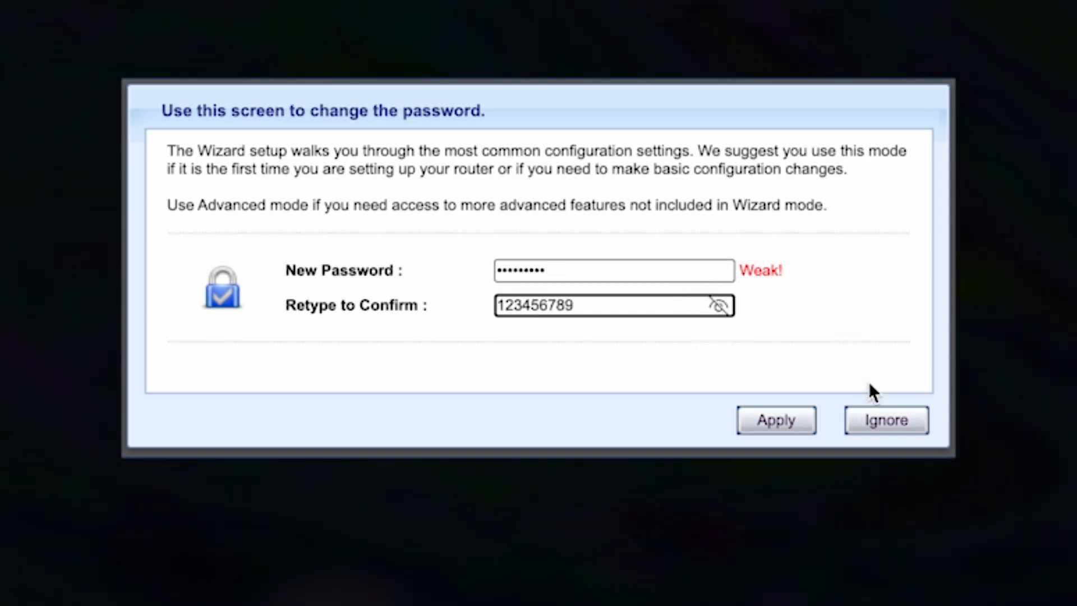
pyautogui.click(759, 422)
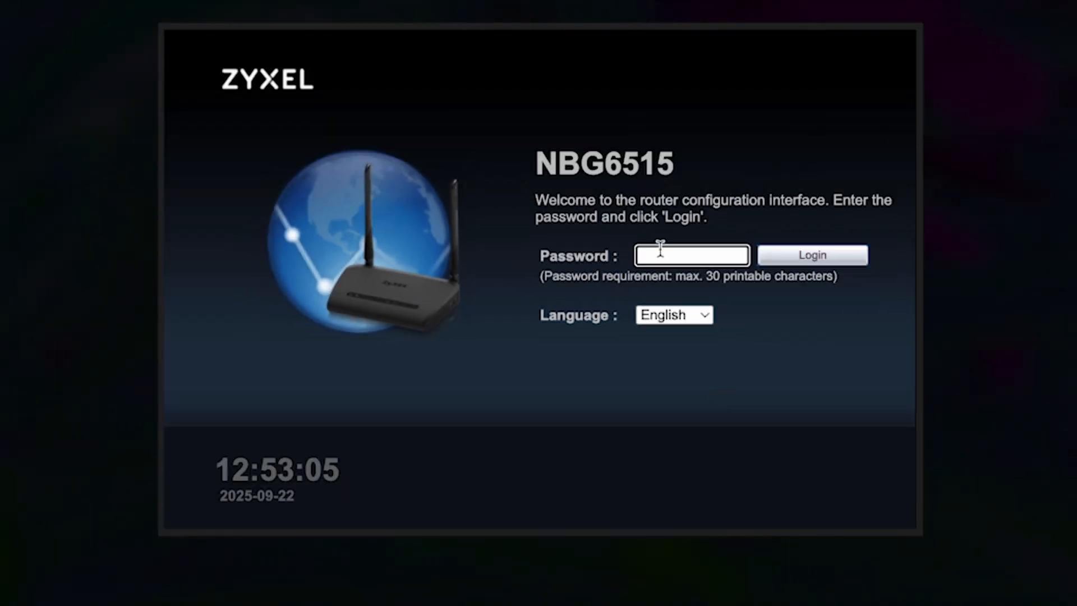
# Log in with the new admin password, checking it with the eye icon first.
pyautogui.write('•••••••••')
pyautogui.click(734, 258)
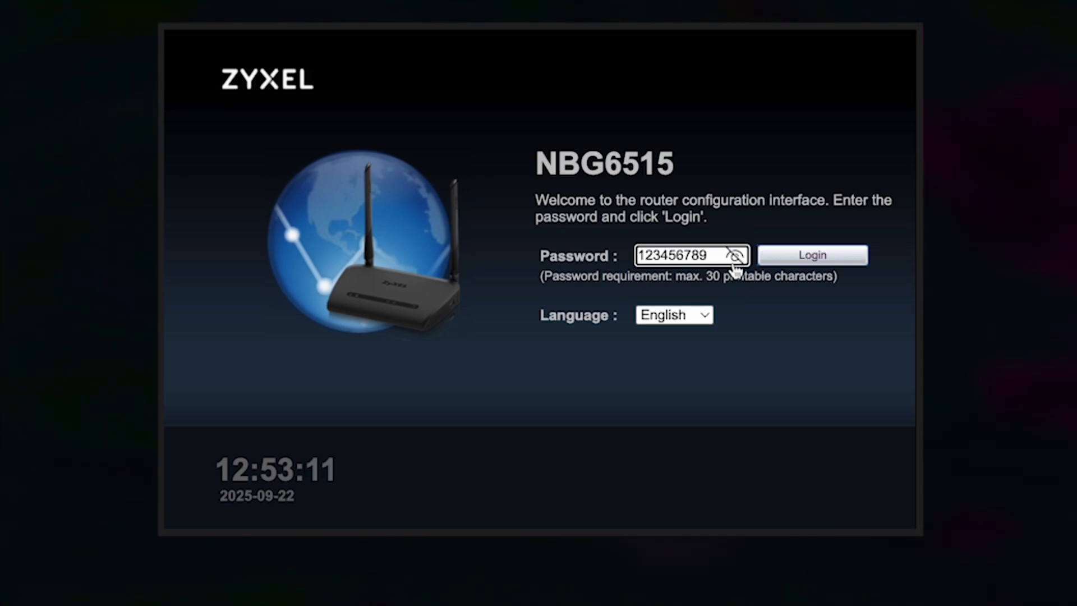
pyautogui.click(805, 261)
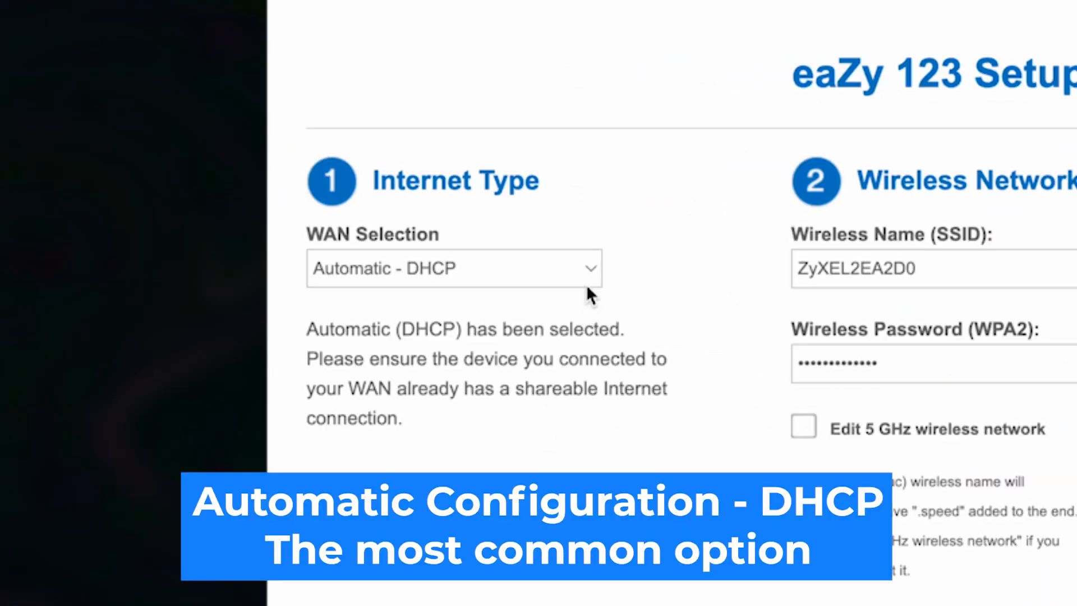
pyautogui.click(588, 272)
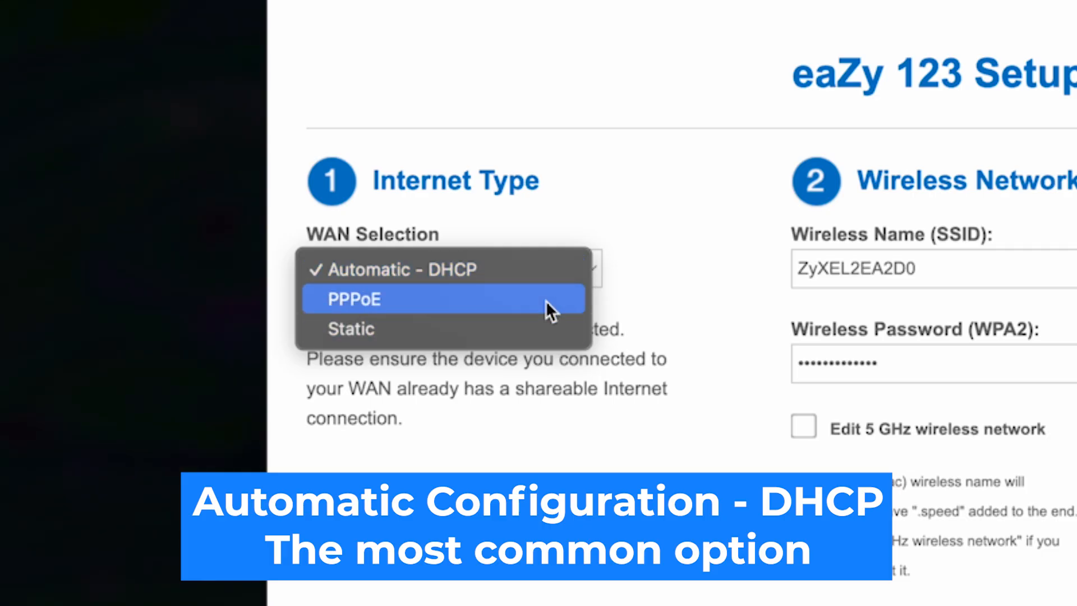
pyautogui.click(457, 268)
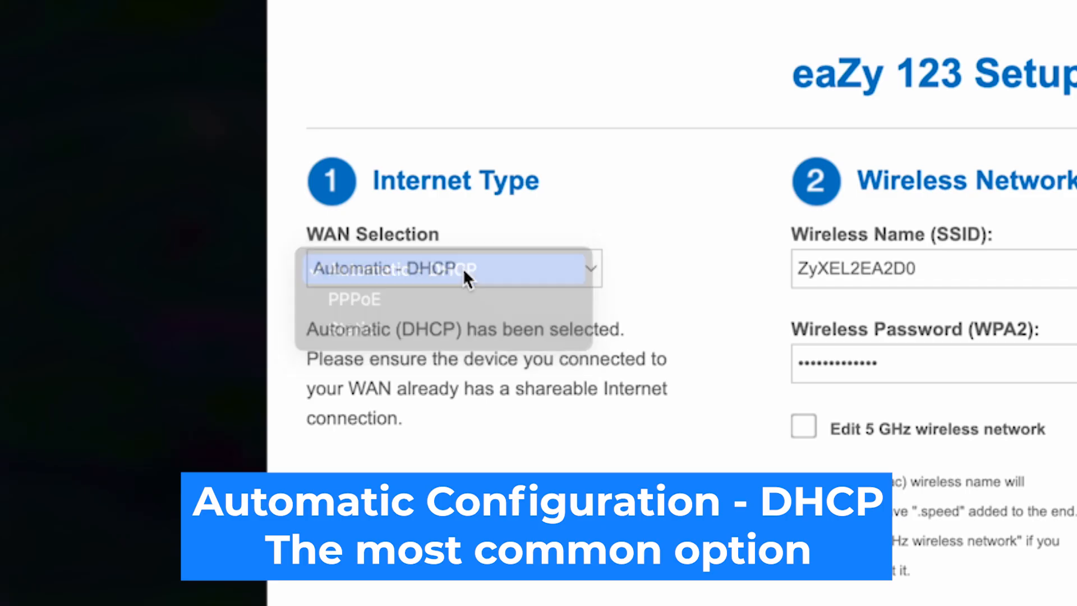
pyautogui.click(695, 299)
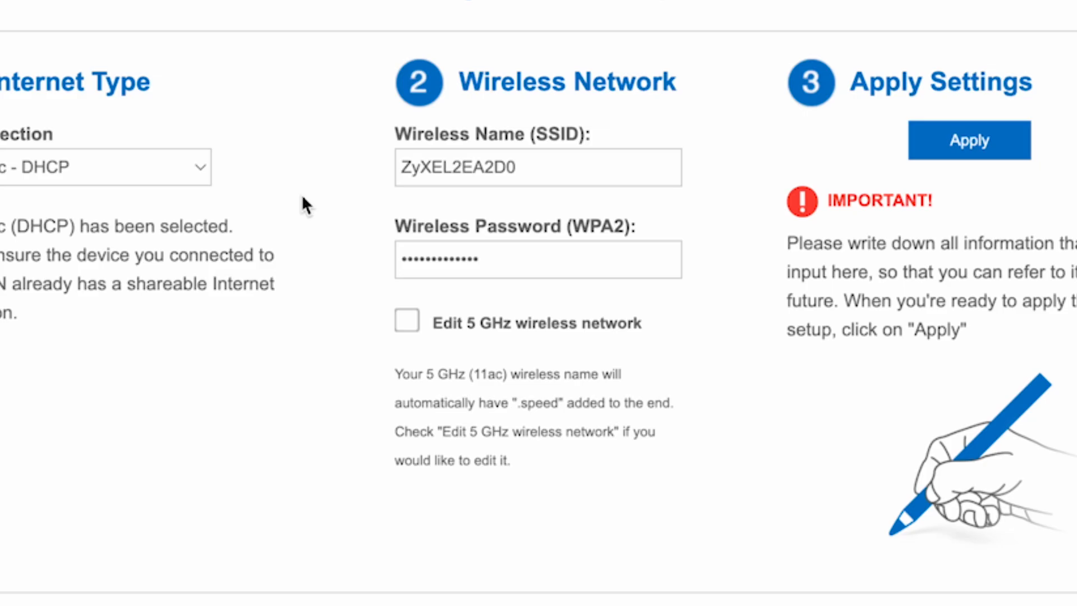
# Rename the 2.4 GHz network to ZyXEL and replace its wireless password with a new one.
pyautogui.moveTo(558, 163); pyautogui.dragTo(452, 165)
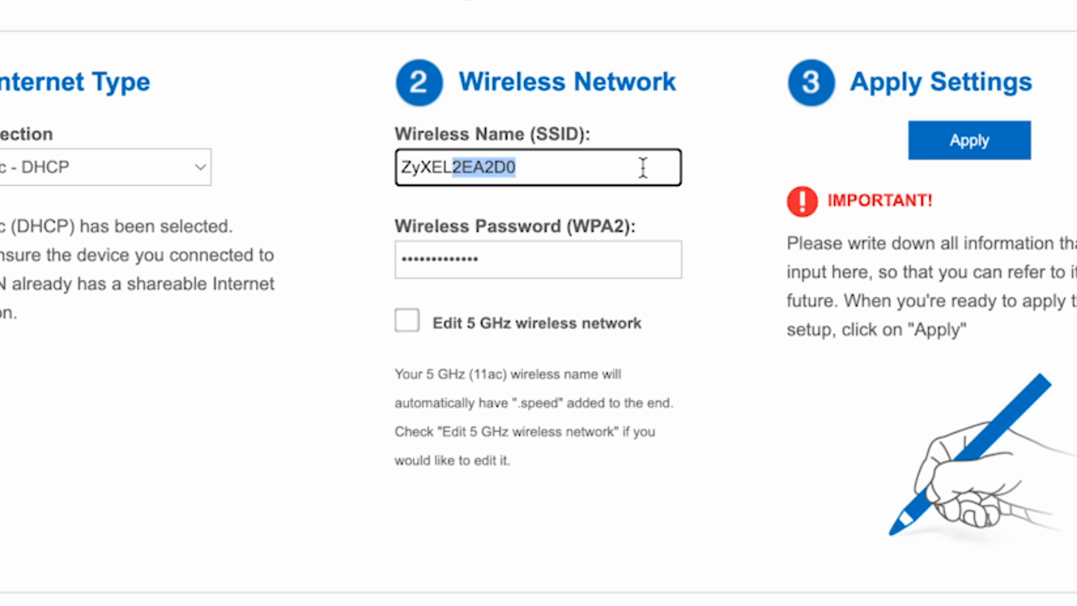
pyautogui.press('BackSpace')
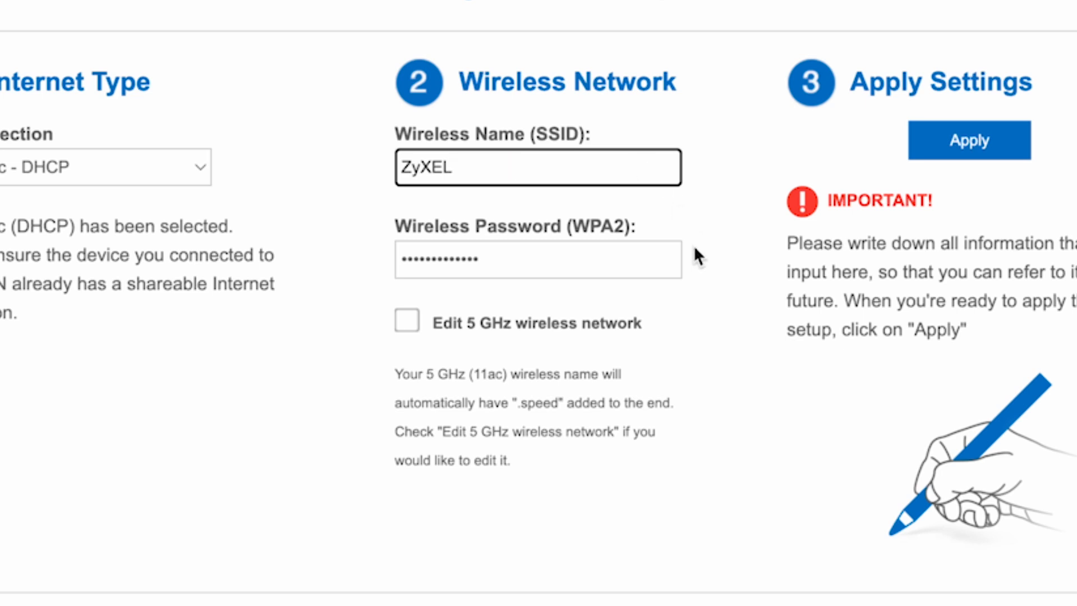
pyautogui.click(715, 437)
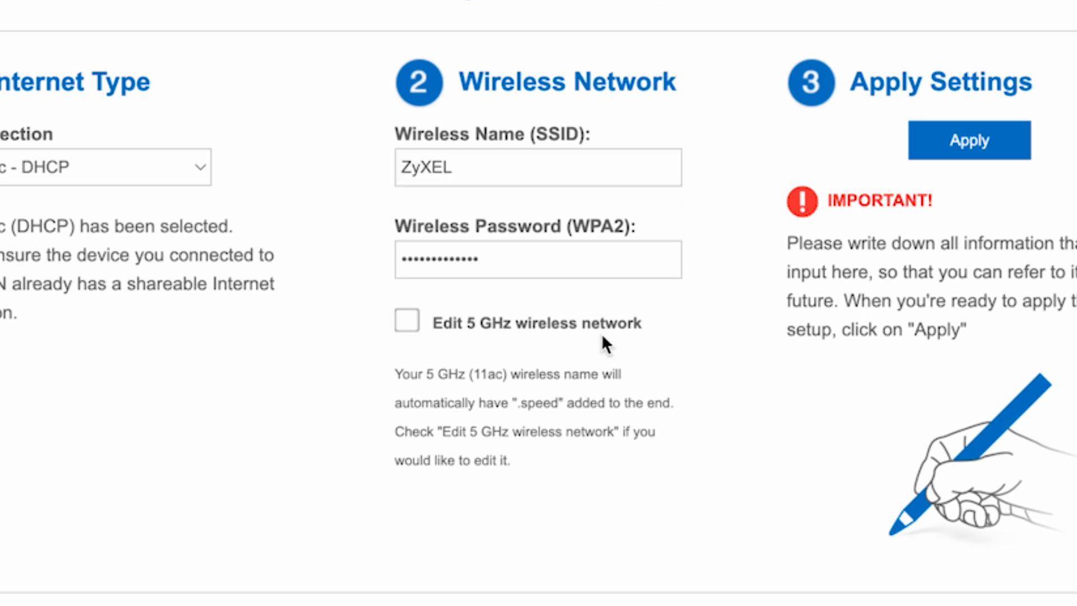
pyautogui.click(556, 250)
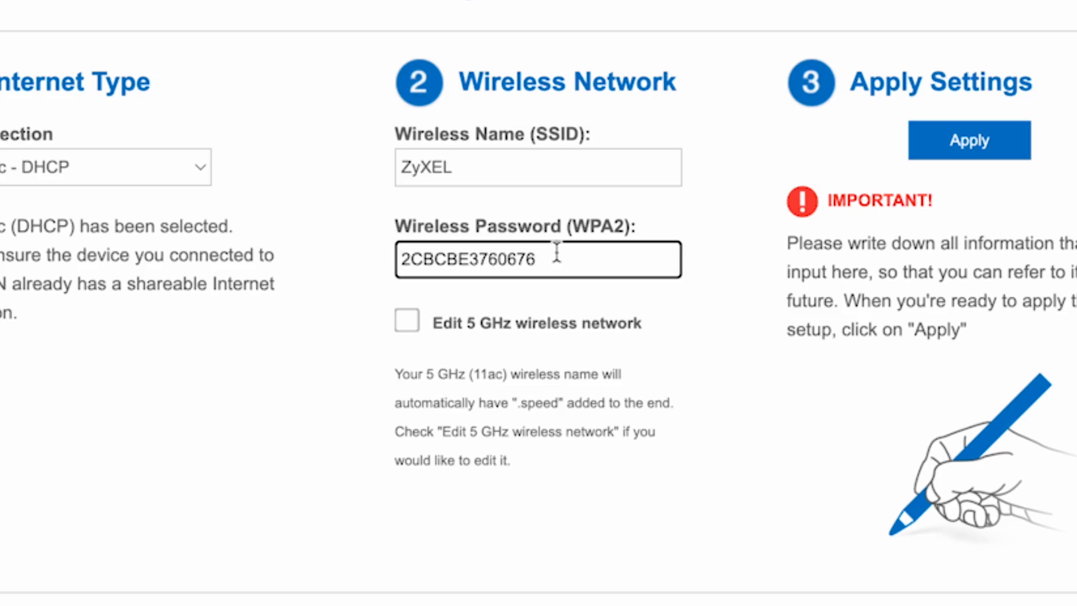
pyautogui.moveTo(575, 257); pyautogui.dragTo(389, 258)
pyautogui.write('123456789')
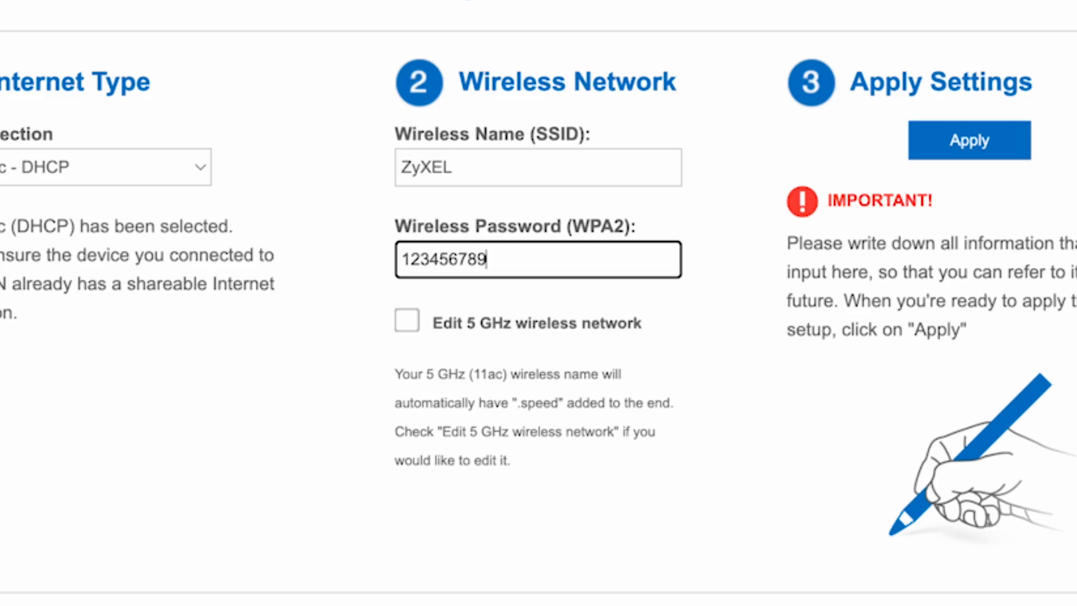
pyautogui.click(656, 403)
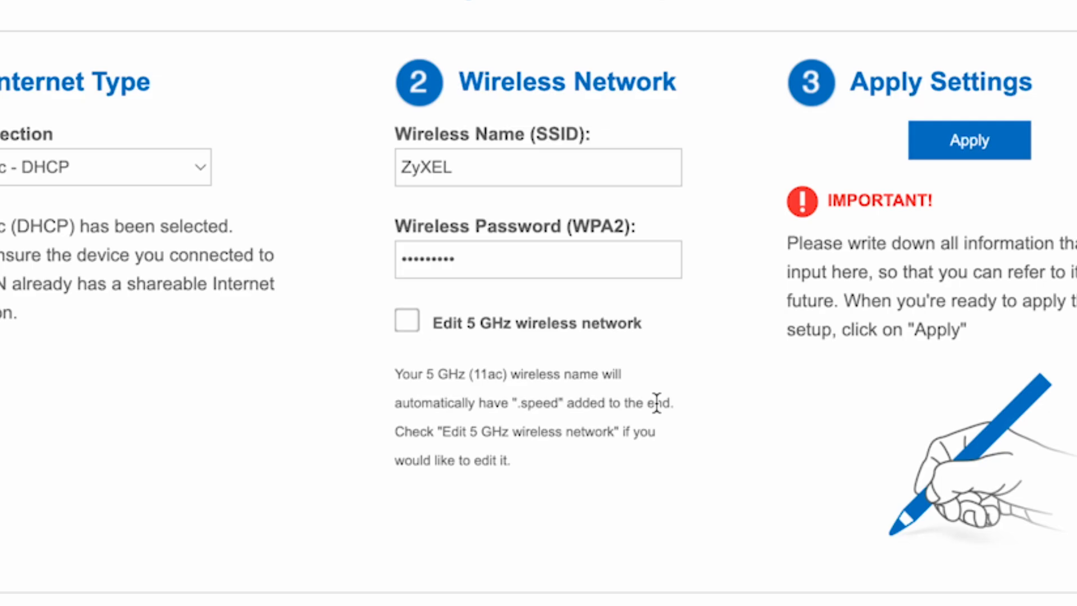
# Name the separate 5 GHz network ZyXEL 5G, append 5G to its password, and apply the setup.
pyautogui.click(406, 322)
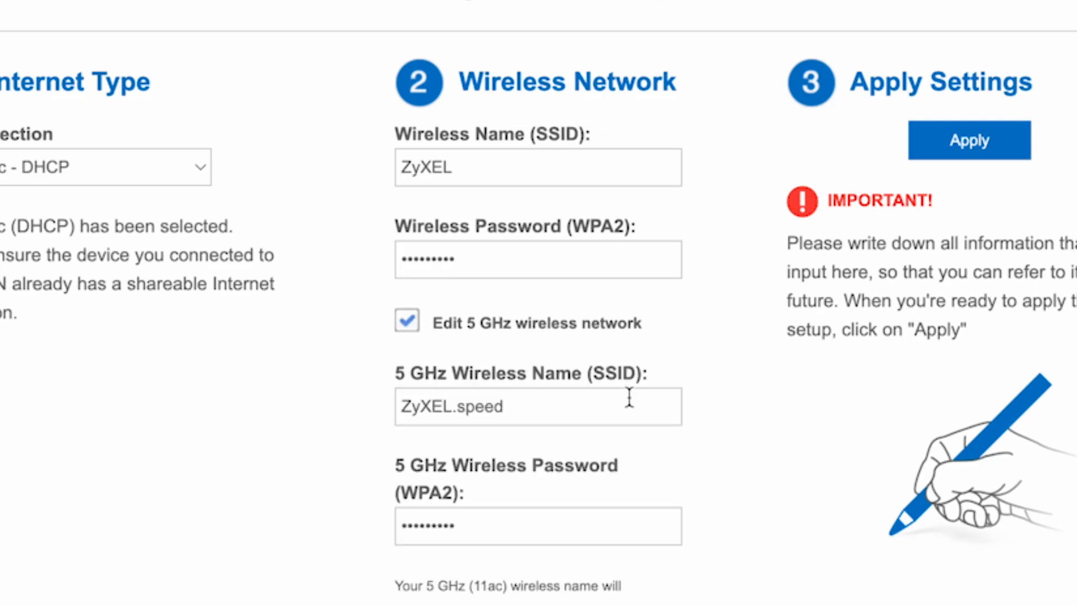
pyautogui.click(544, 406)
pyautogui.moveTo(544, 407); pyautogui.dragTo(454, 408)
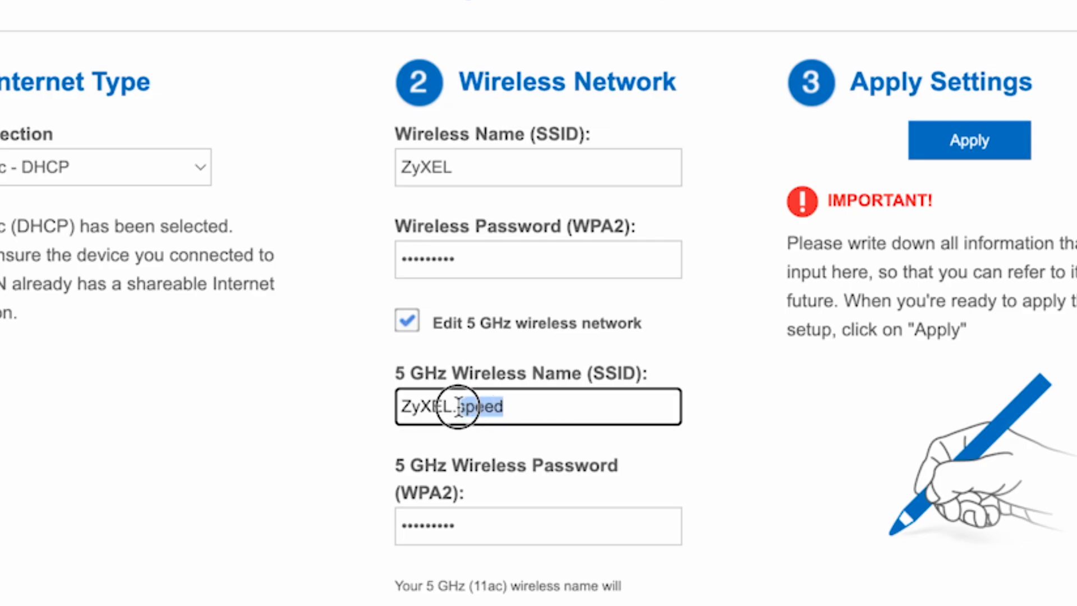
pyautogui.press('BackSpace')
pyautogui.press('BackSpace')
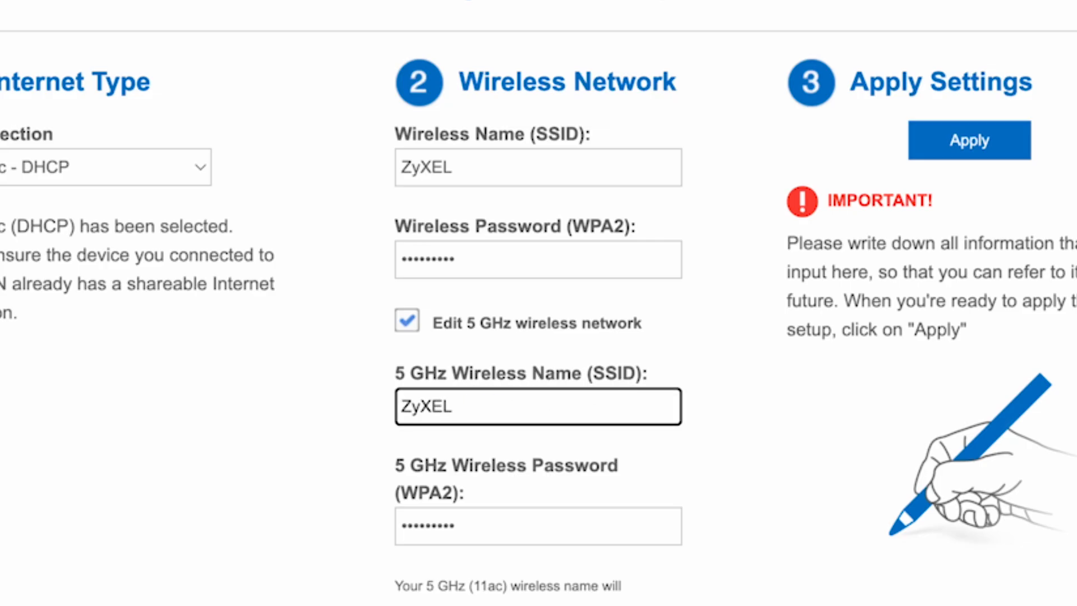
pyautogui.write('5G')
pyautogui.click(602, 538)
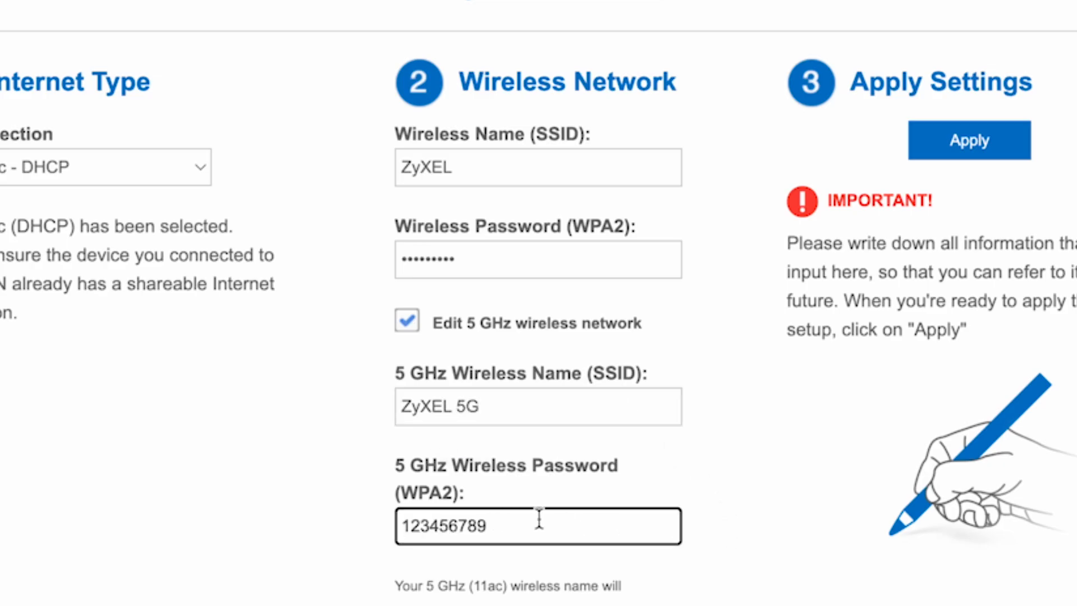
pyautogui.click(559, 517)
pyautogui.write('5G')
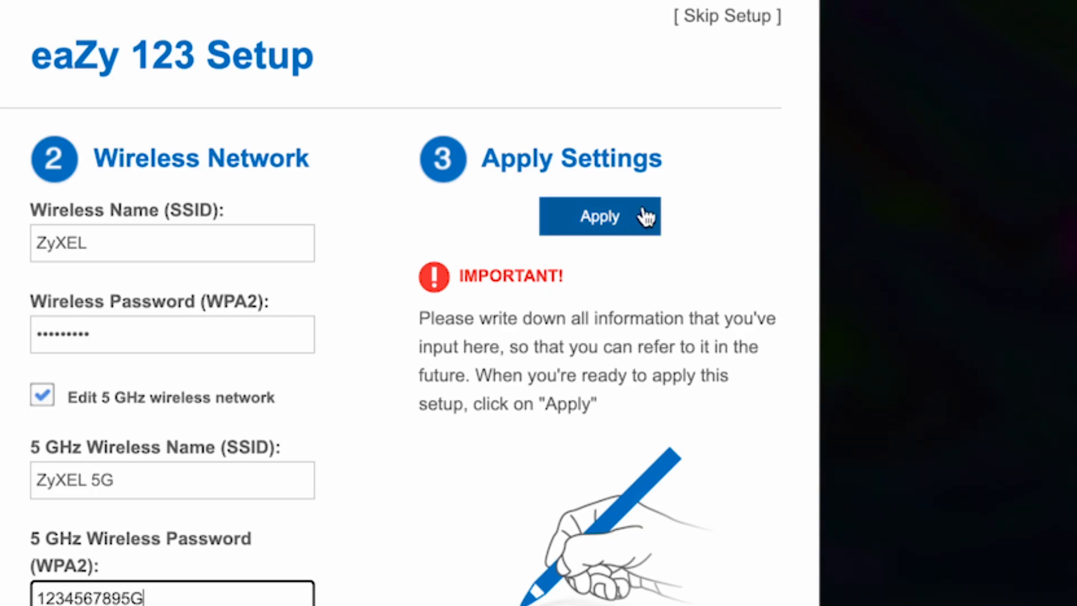
pyautogui.click(646, 216)
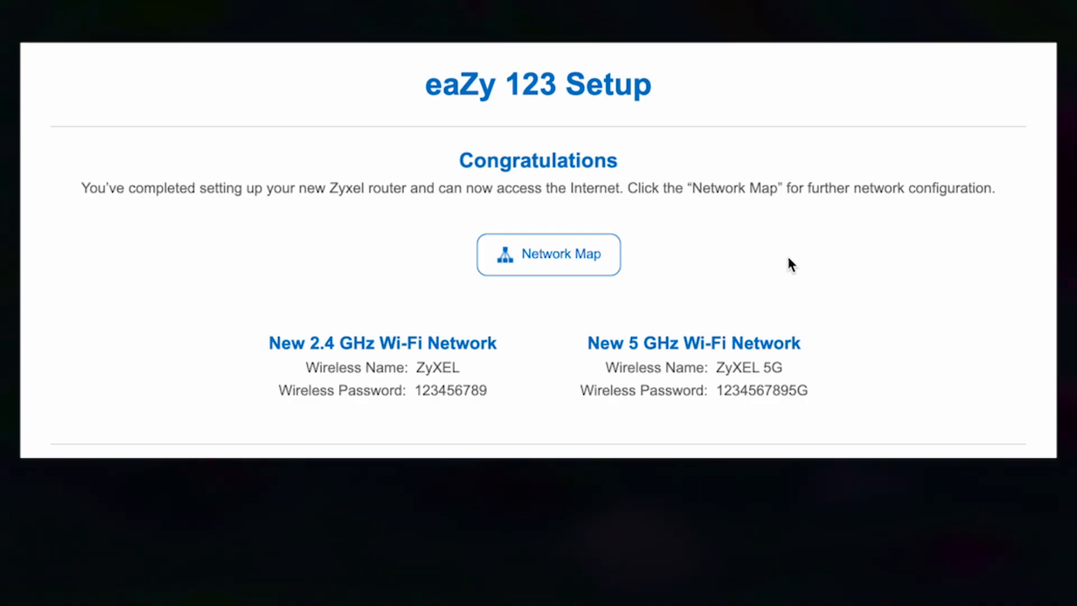
# Go from the Congratulations page to the router's Network Map home page.
pyautogui.click(569, 254)
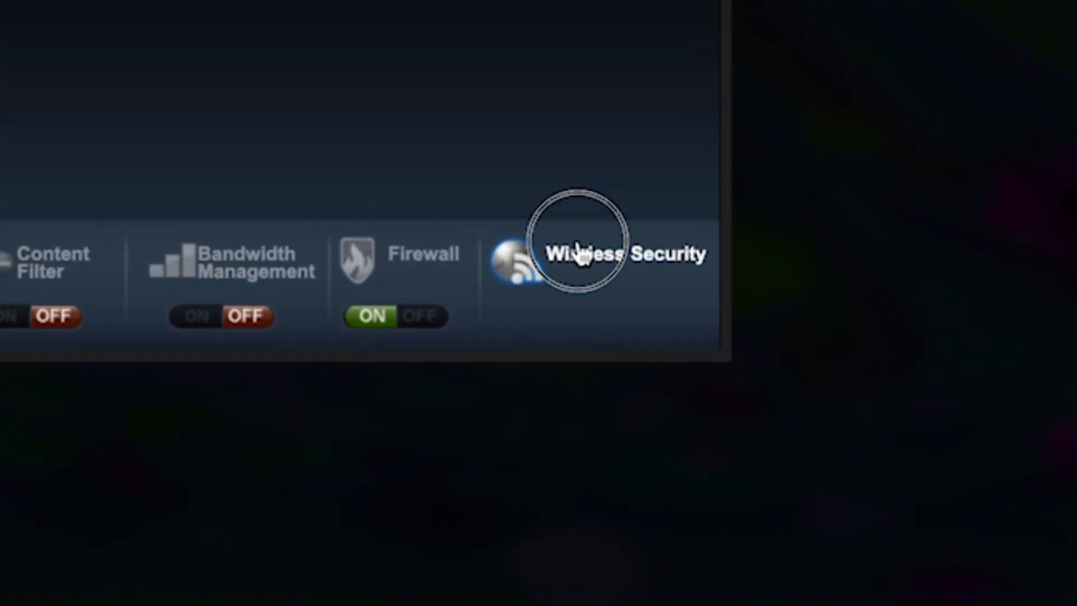
pyautogui.click(568, 247)
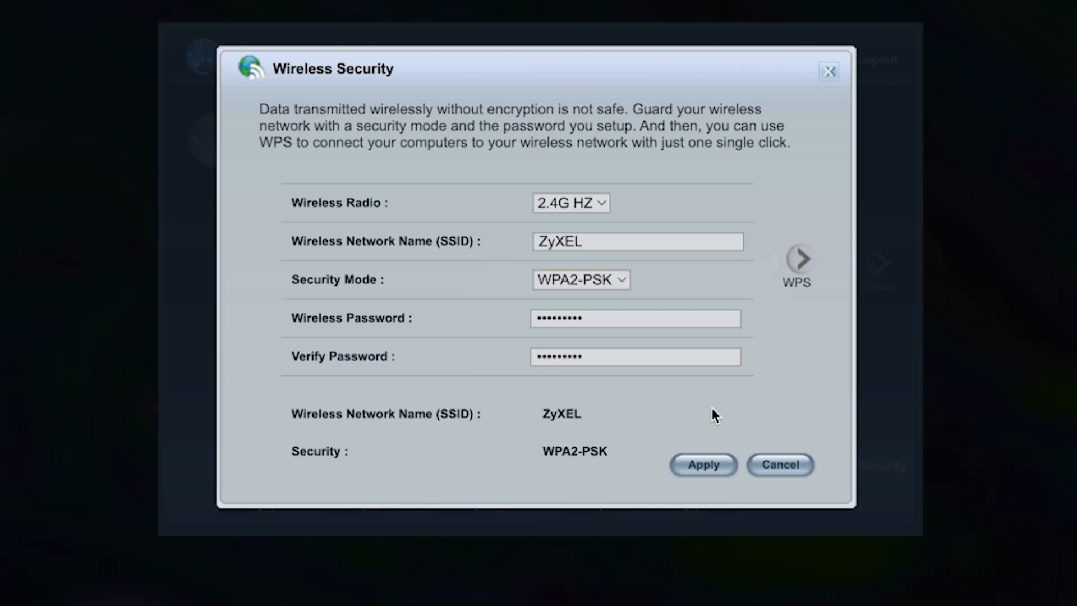
pyautogui.click(722, 468)
pyautogui.click(598, 206)
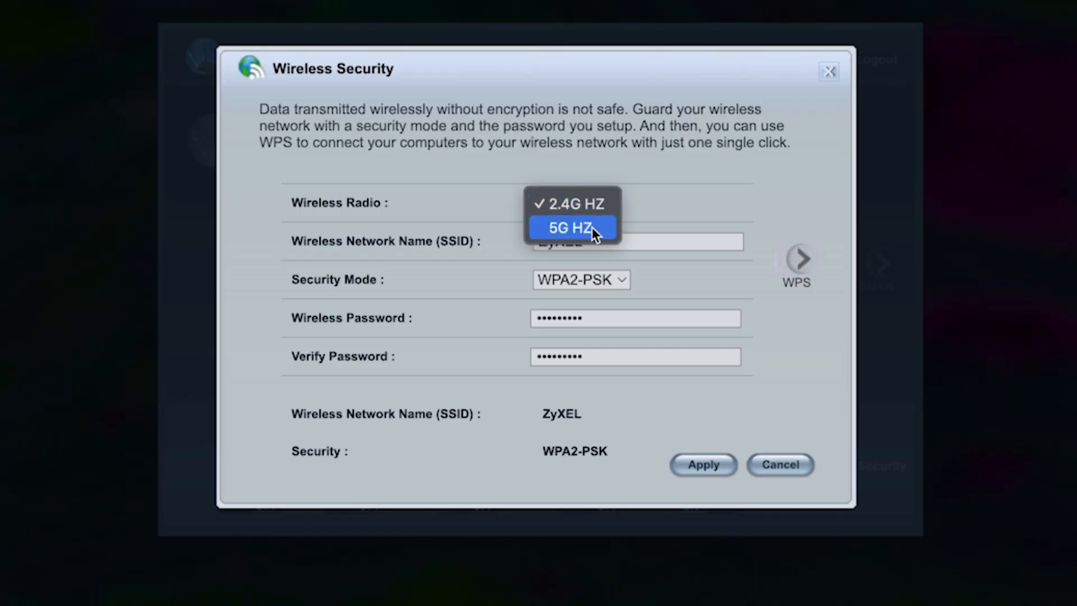
pyautogui.click(591, 227)
pyautogui.click(607, 207)
pyautogui.click(607, 185)
pyautogui.click(600, 241)
pyautogui.click(599, 318)
pyautogui.click(604, 356)
pyautogui.click(697, 464)
pyautogui.click(822, 86)
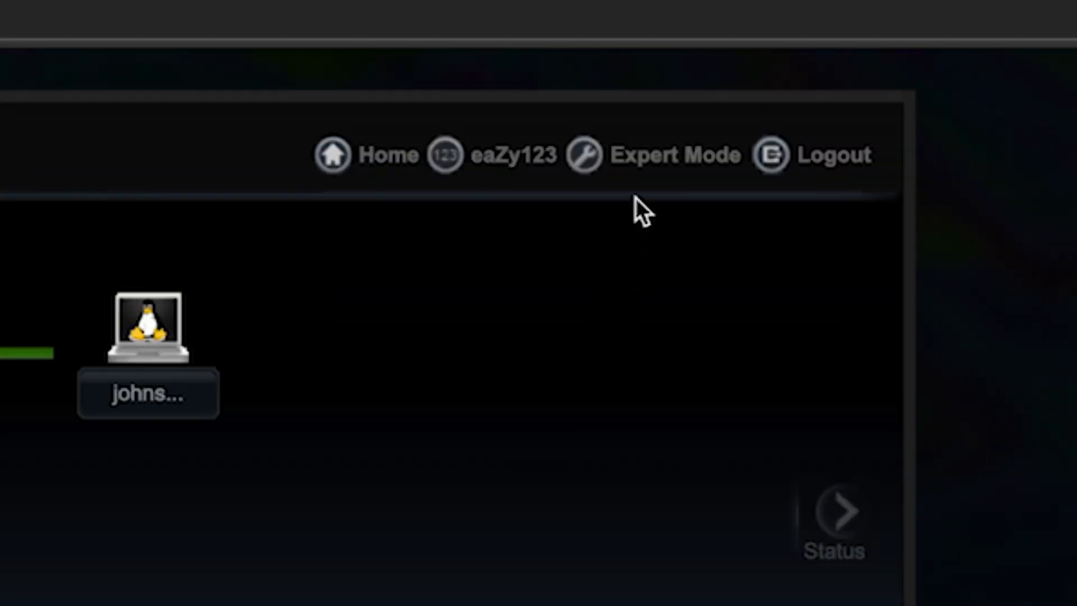
# Restart the router from Expert Mode's Maintenance > Restart page and confirm with OK.
pyautogui.click(639, 164)
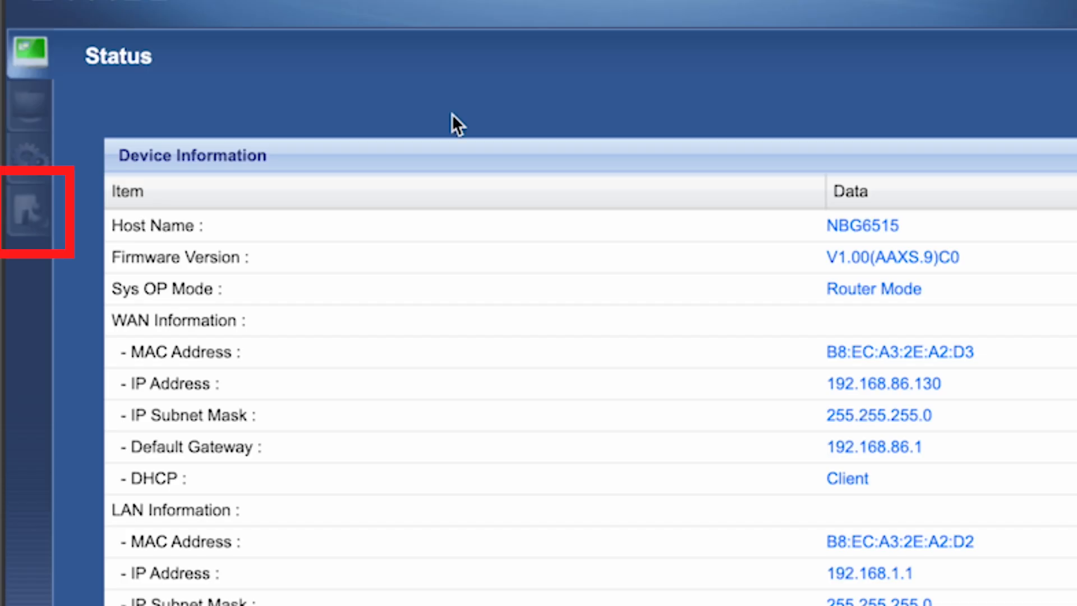
pyautogui.click(20, 206)
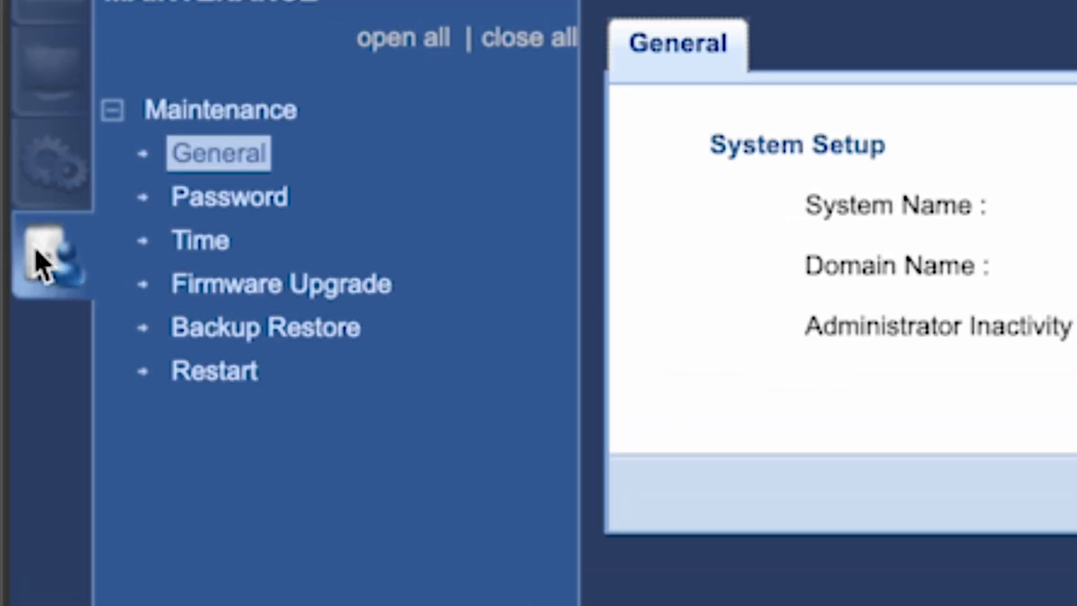
pyautogui.click(212, 374)
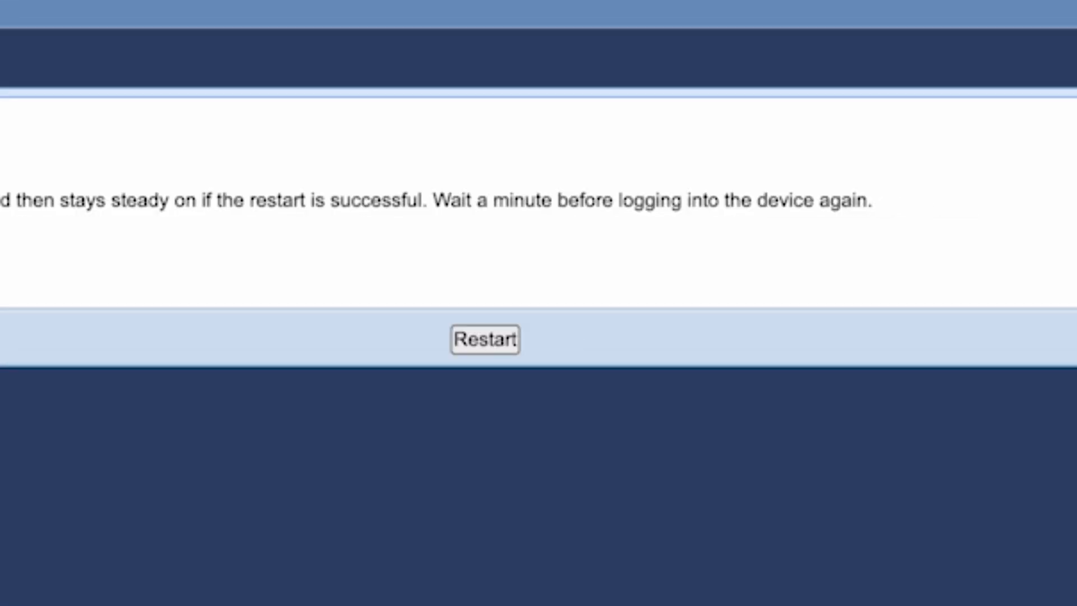
pyautogui.click(493, 340)
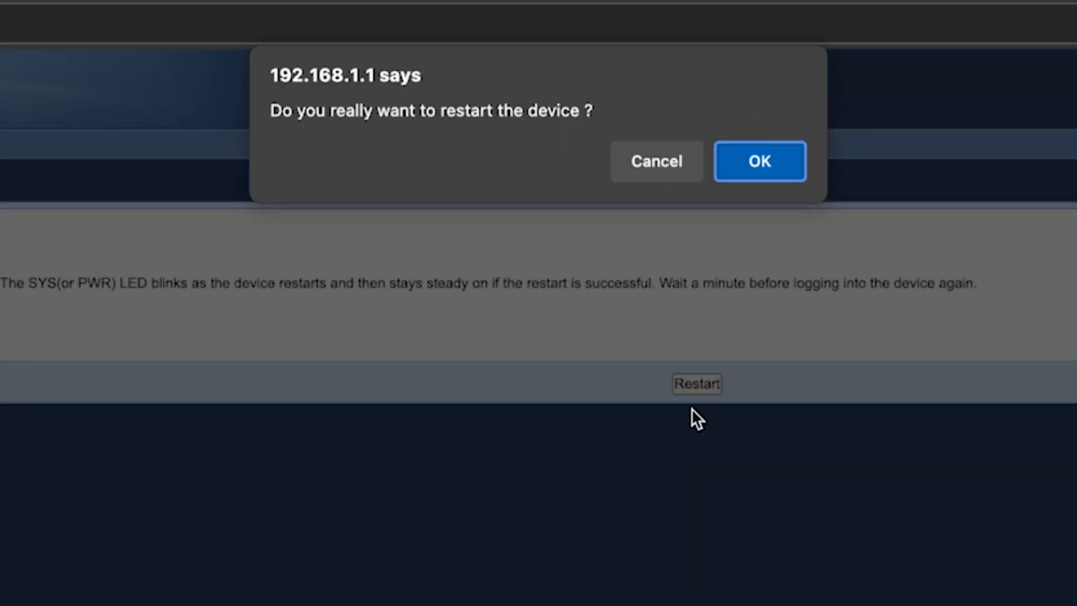
pyautogui.click(763, 165)
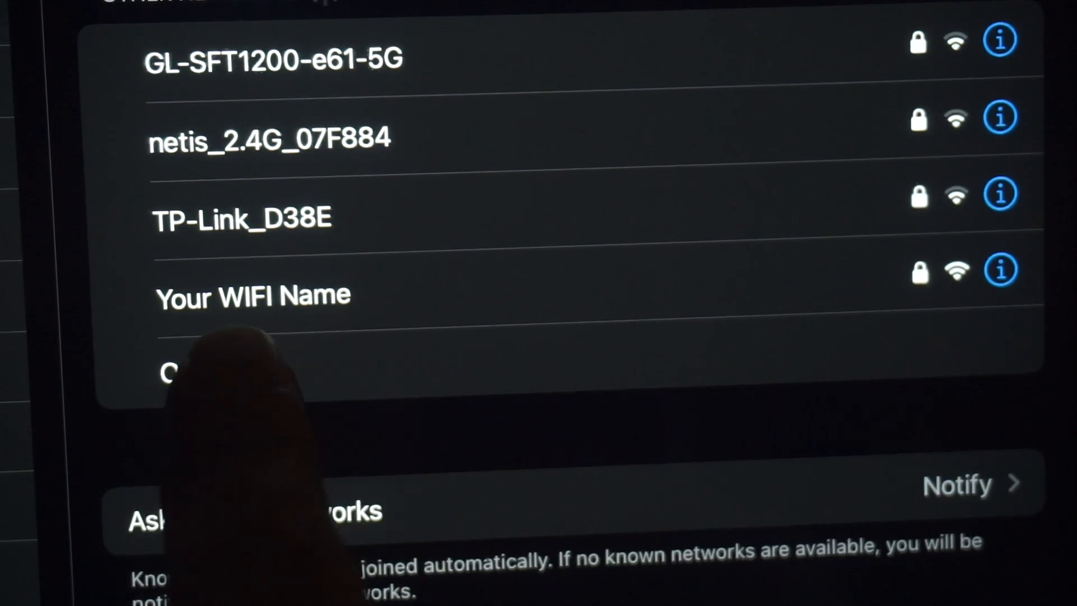
# Join the Your WIFI Name network on the phone and run a test search for 'dfdfdfdf' in Edge.
pyautogui.click(314, 295)
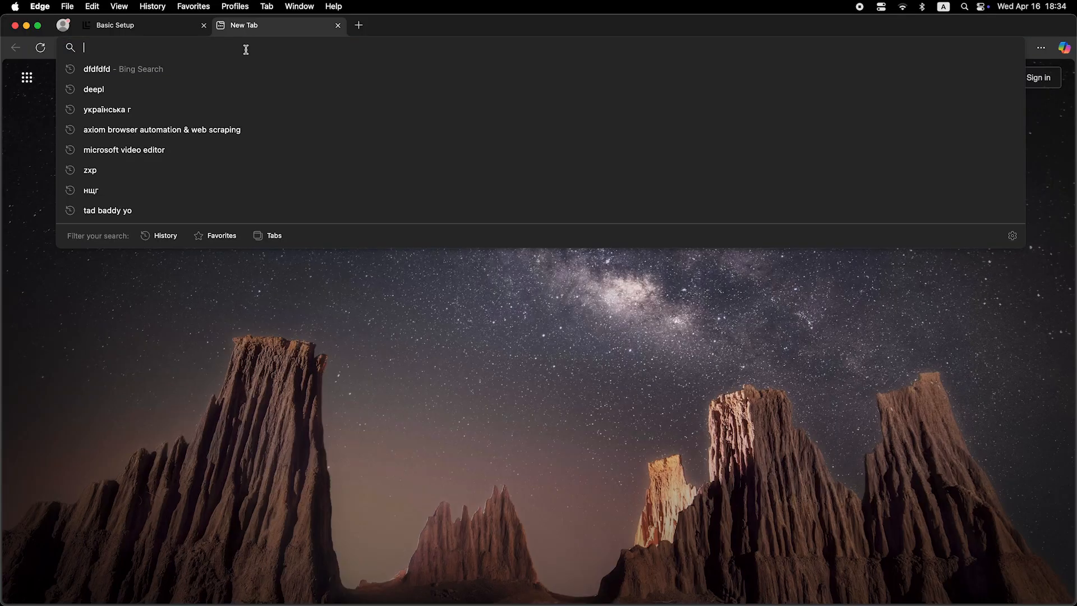
pyautogui.write('dfdfdfdf')
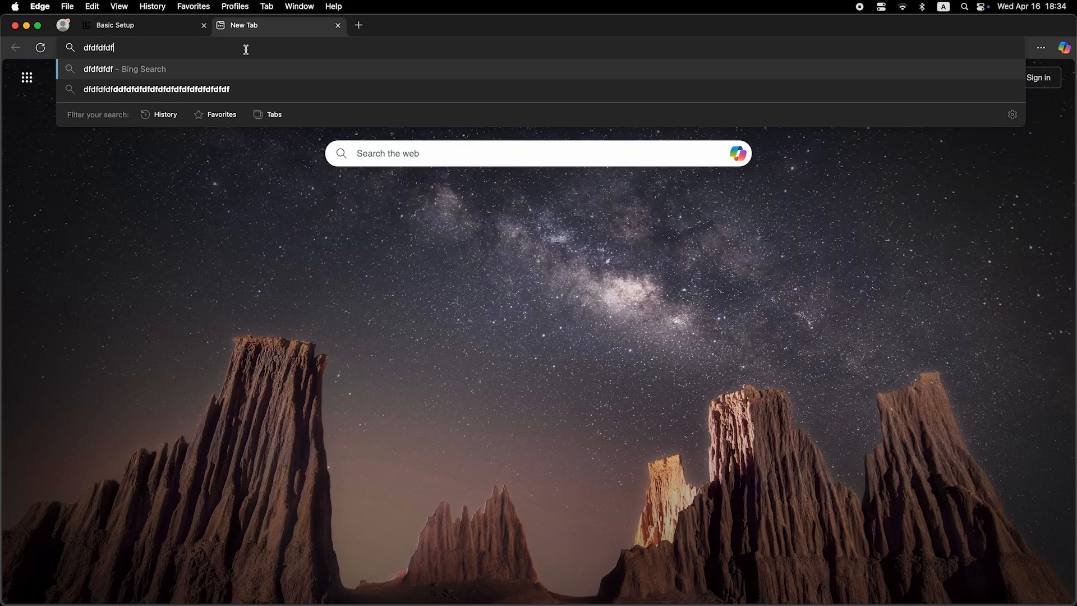
pyautogui.press('Return')
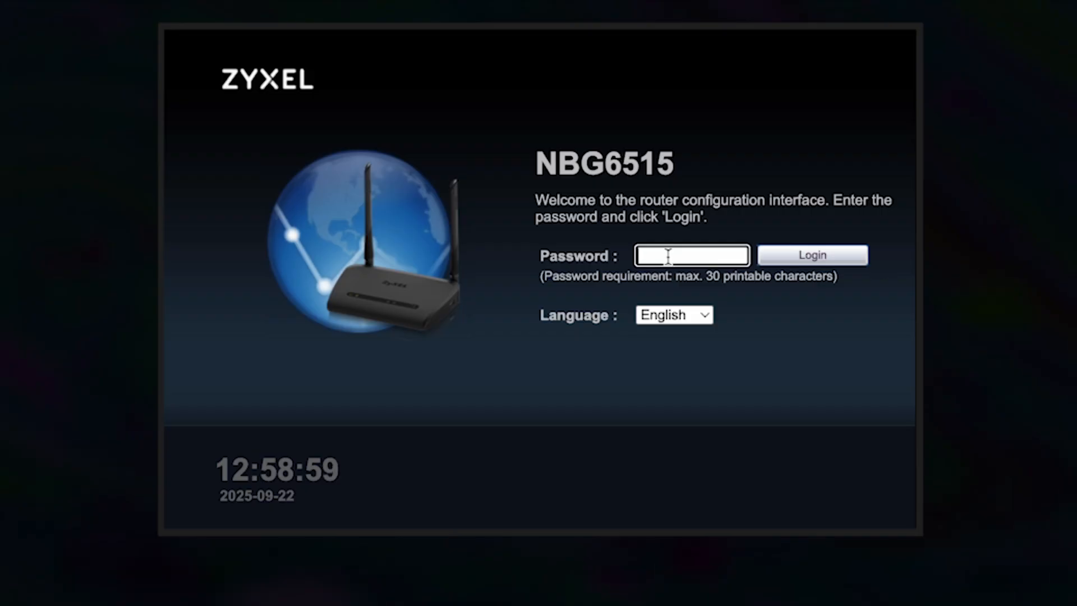
# Log back in and set the WAN to clone the computer's MAC address in Expert Mode's WAN settings.
pyautogui.write('•••••••••')
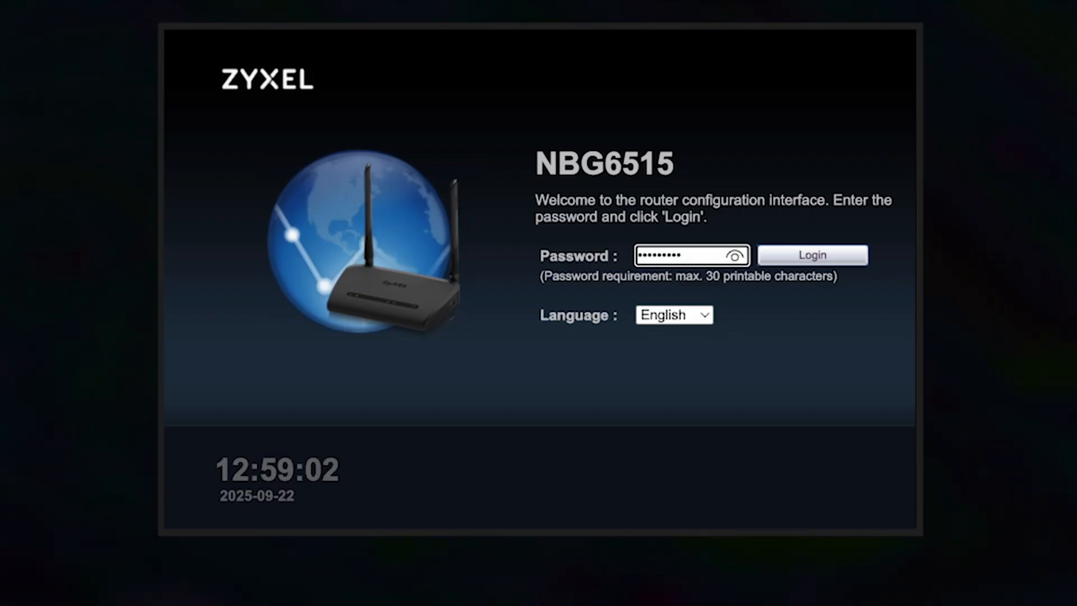
pyautogui.click(823, 258)
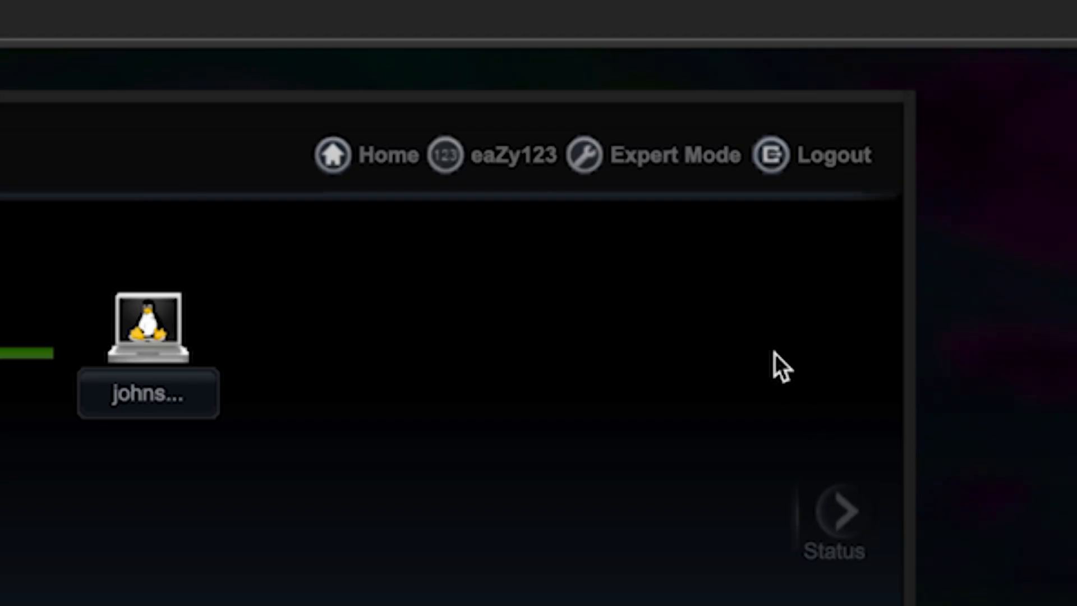
pyautogui.click(685, 157)
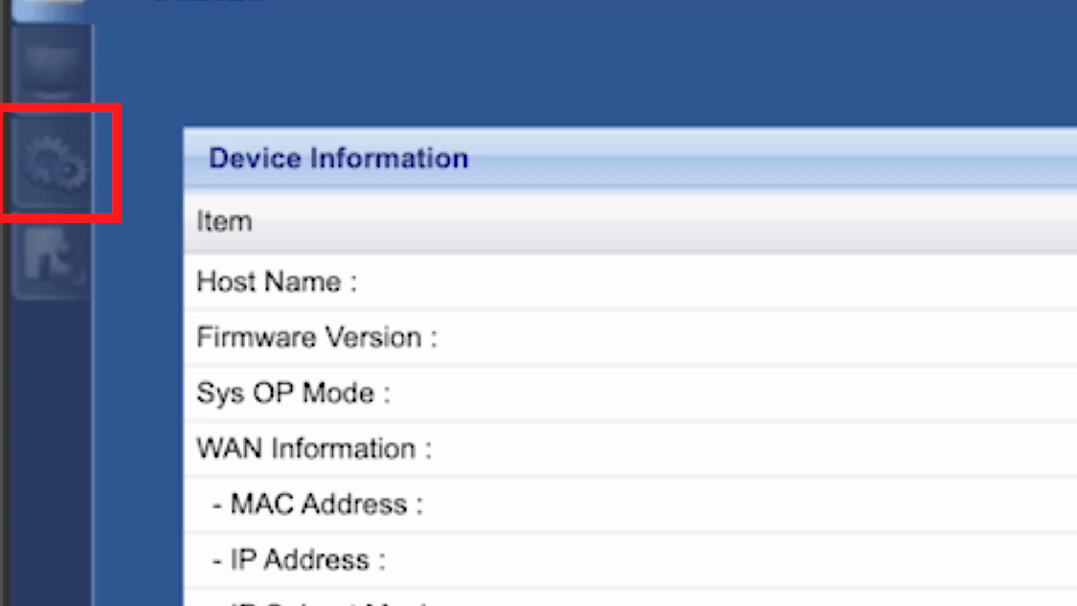
pyautogui.click(81, 166)
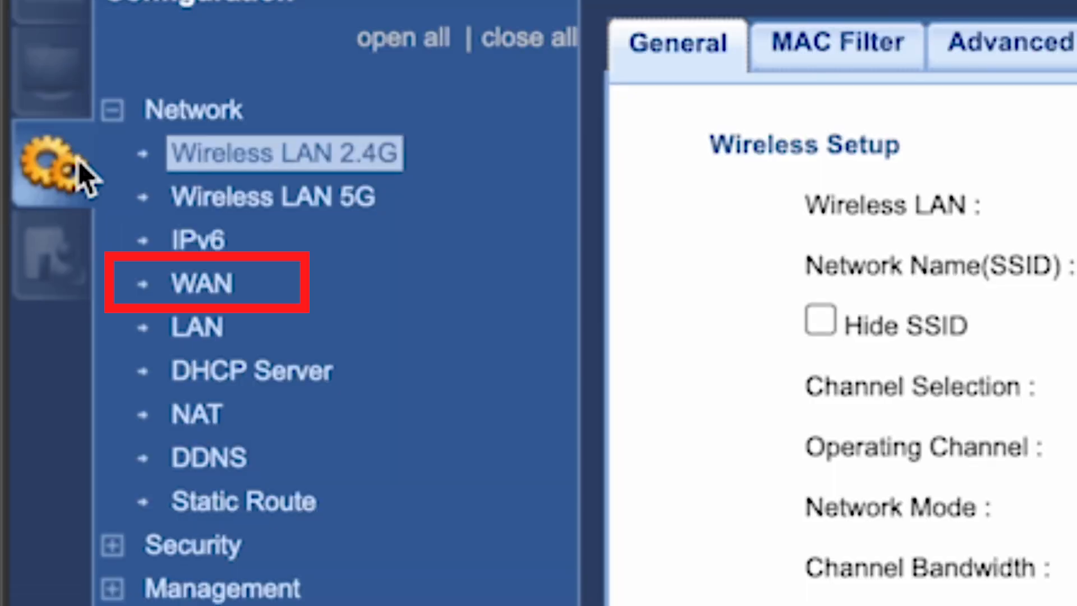
pyautogui.click(215, 294)
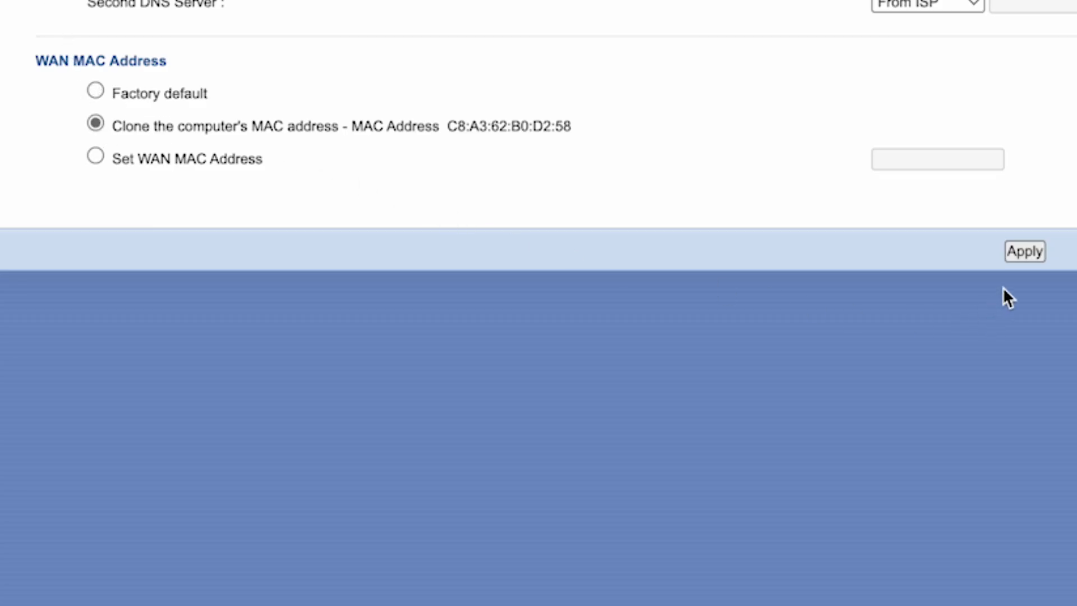
pyautogui.click(1025, 251)
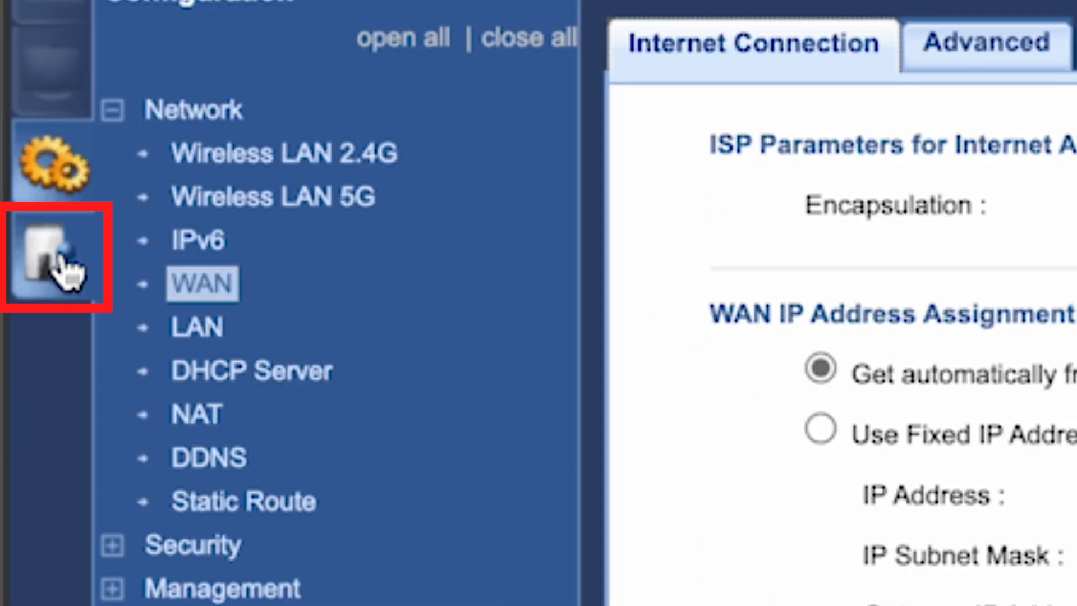
# Check online for the latest firmware on the Maintenance > Firmware Upgrade page.
pyautogui.click(66, 270)
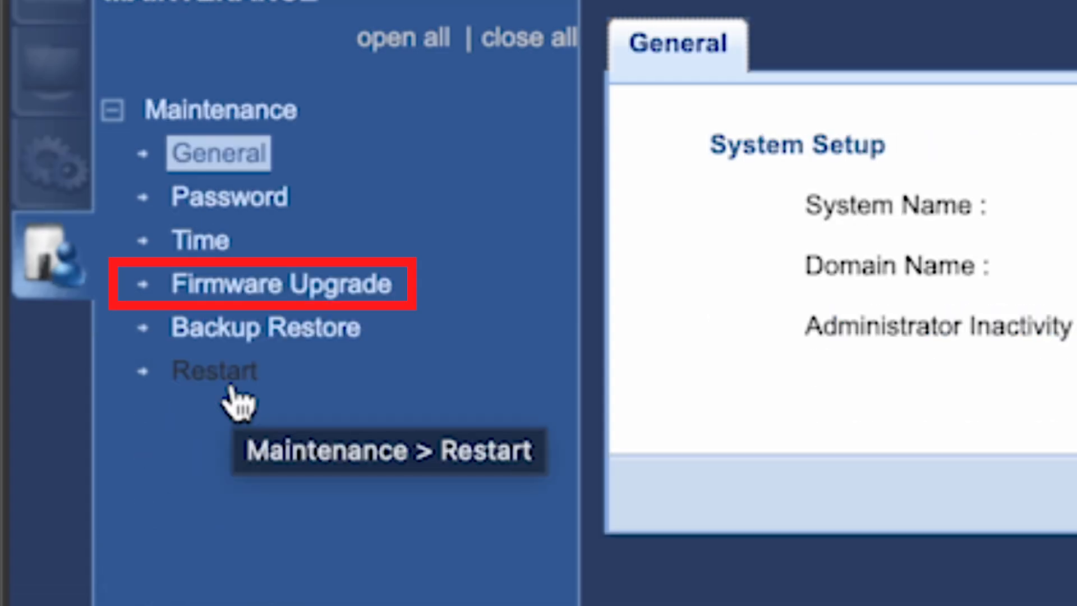
pyautogui.click(254, 294)
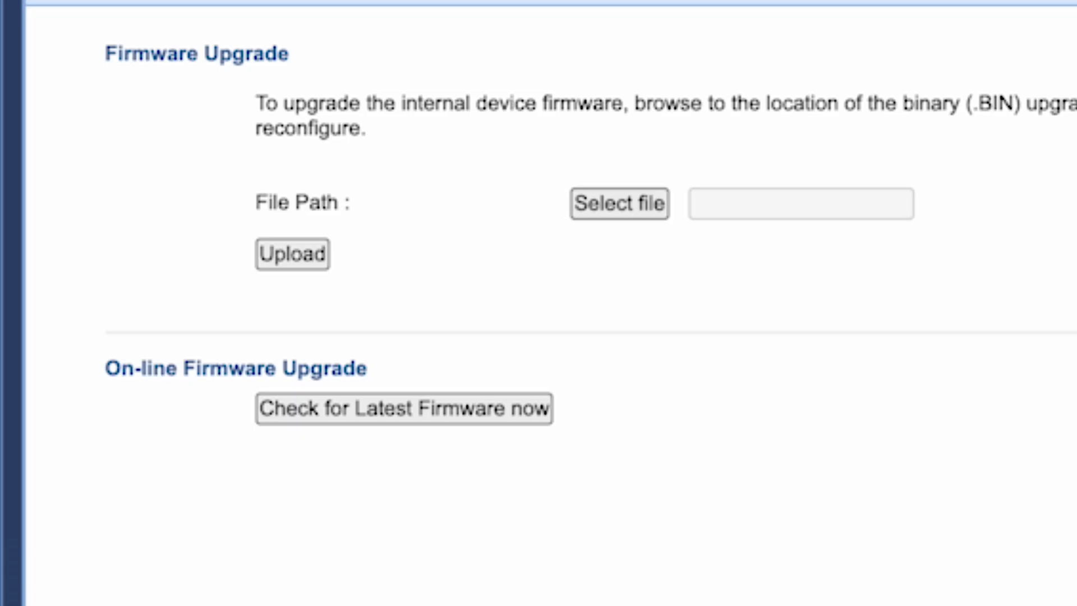
pyautogui.click(331, 419)
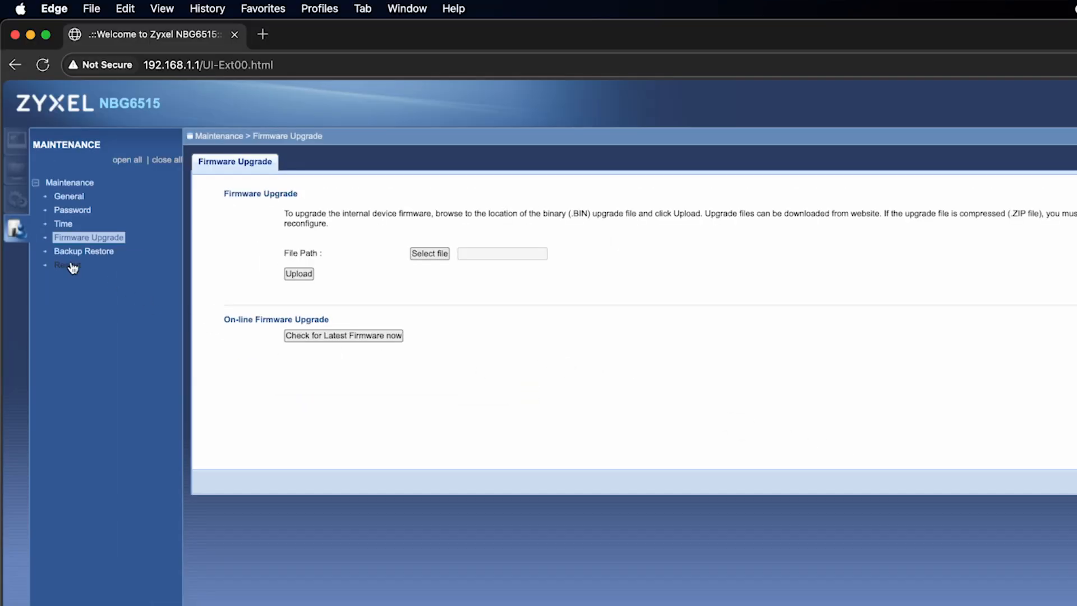
# Restart the router, then run a test search for 'dfdfdfdf' to confirm internet access.
pyautogui.click(68, 265)
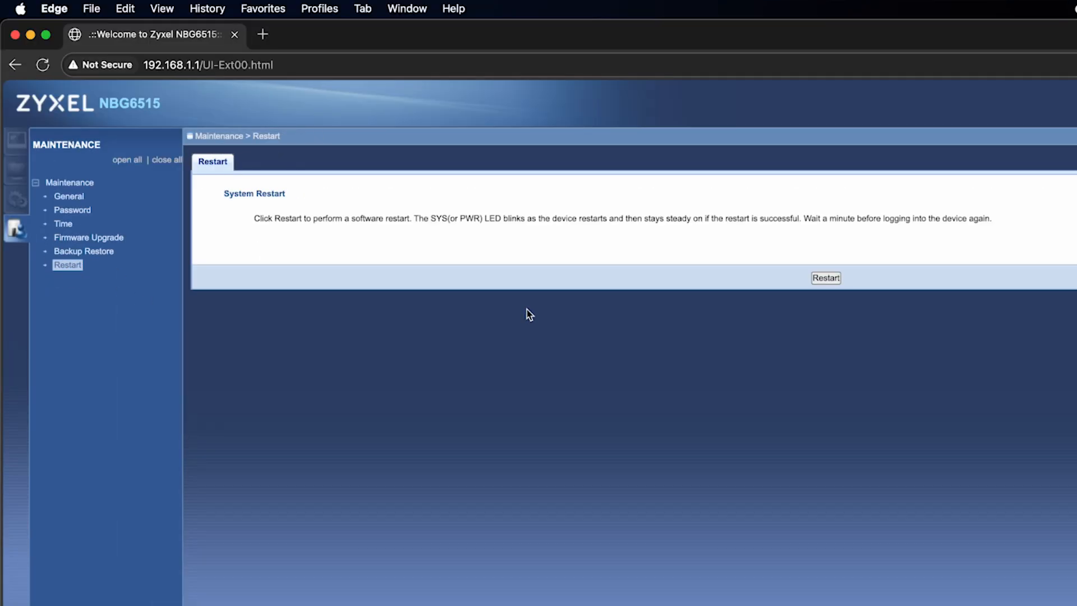
pyautogui.click(826, 278)
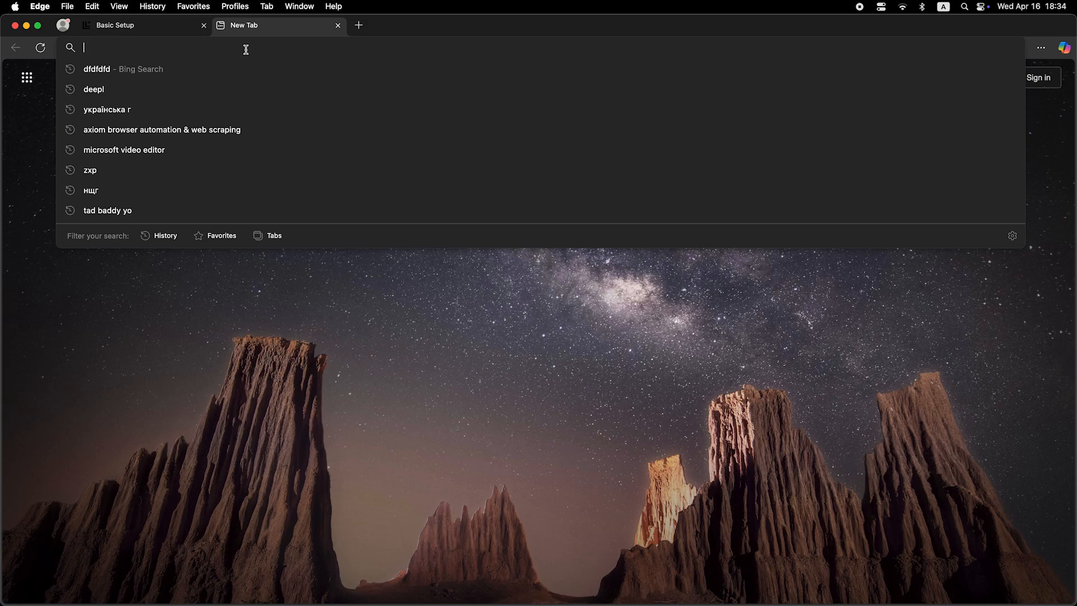
pyautogui.write('dfdfdfdf')
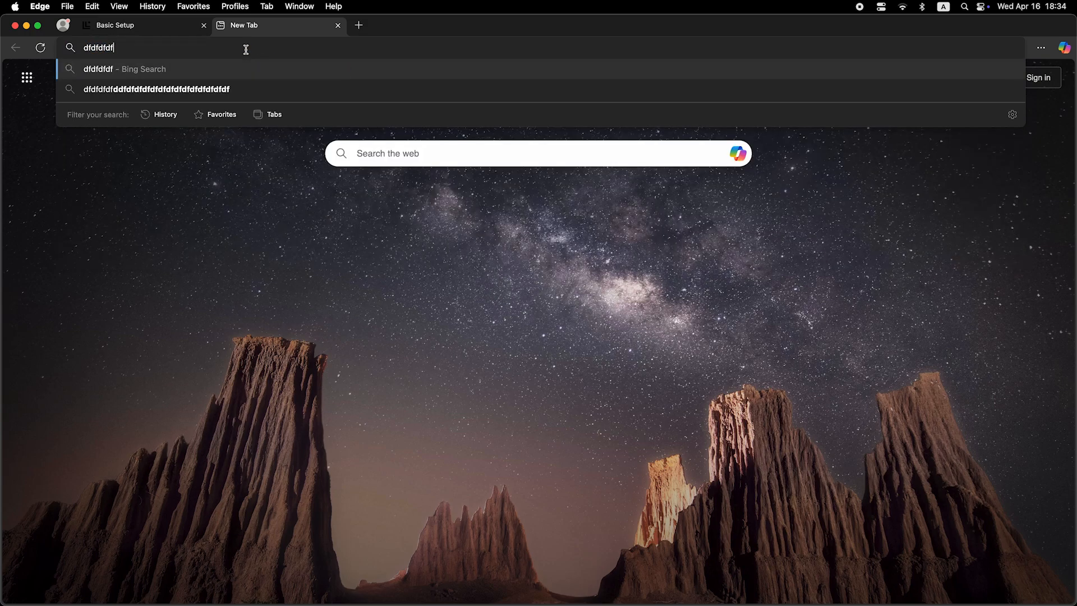
pyautogui.press('Return')
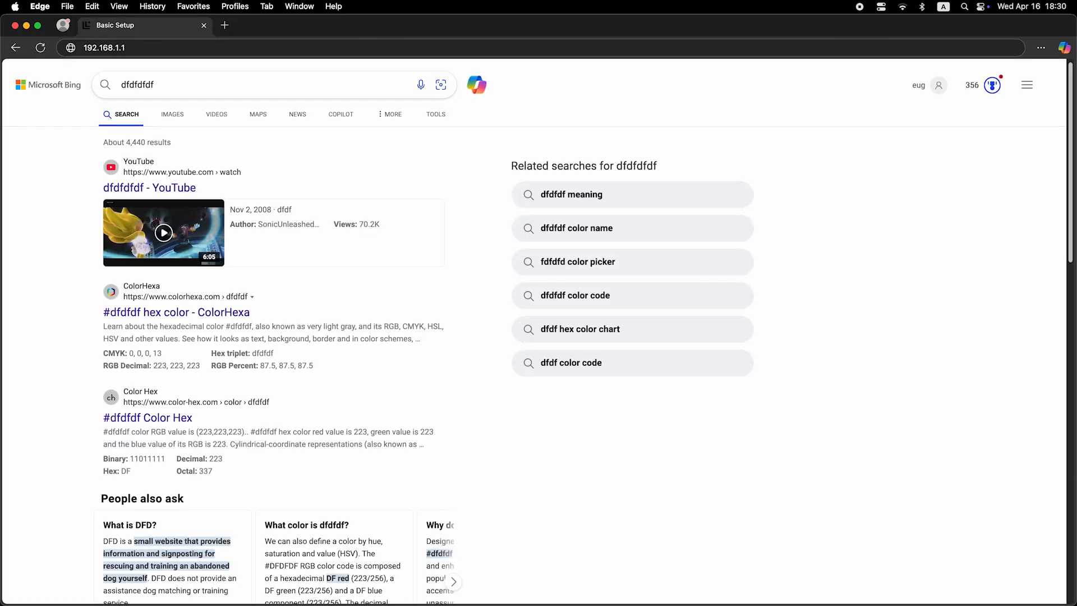